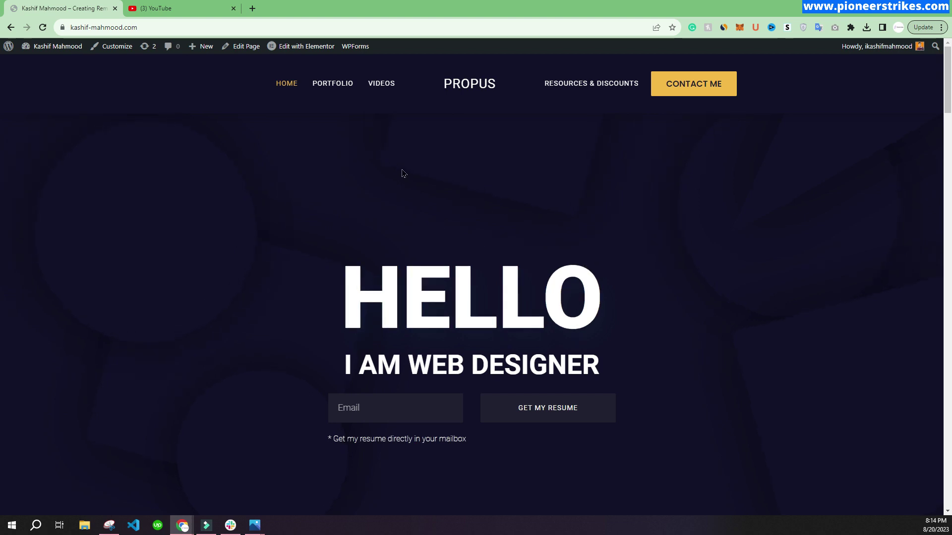
Open the site's Videos page and scroll through it
click(387, 87)
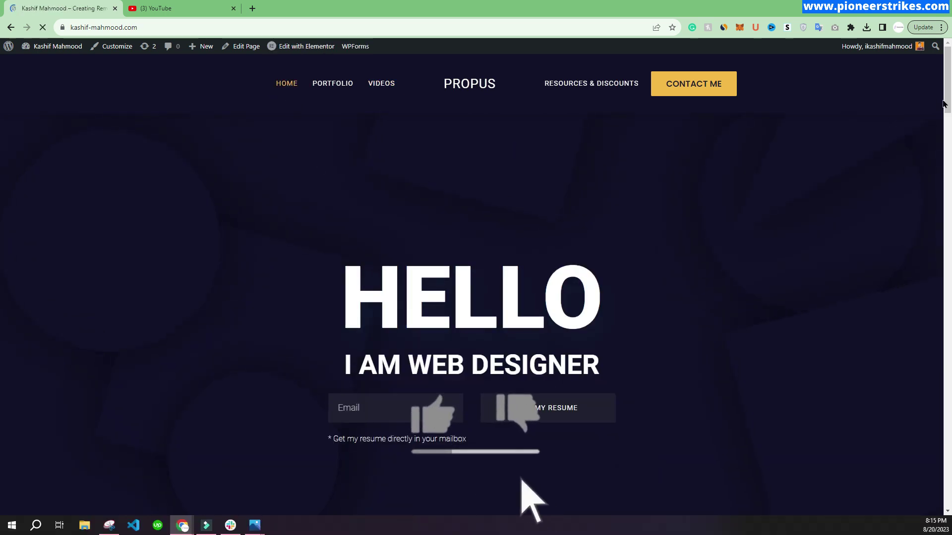
scroll(6, 221, down, 10)
scroll(6, 221, down, 5)
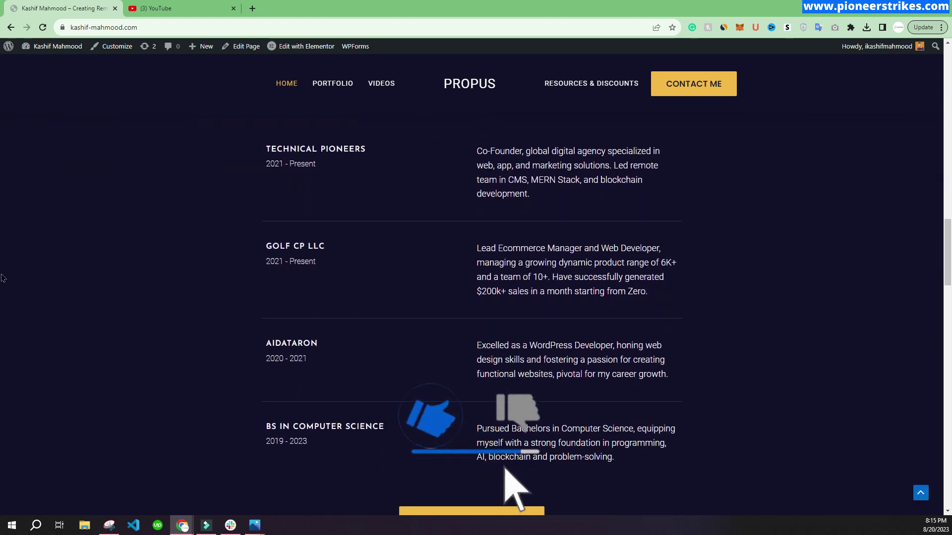
scroll(945, 236, up, 3)
drag(947, 231, 918, 83)
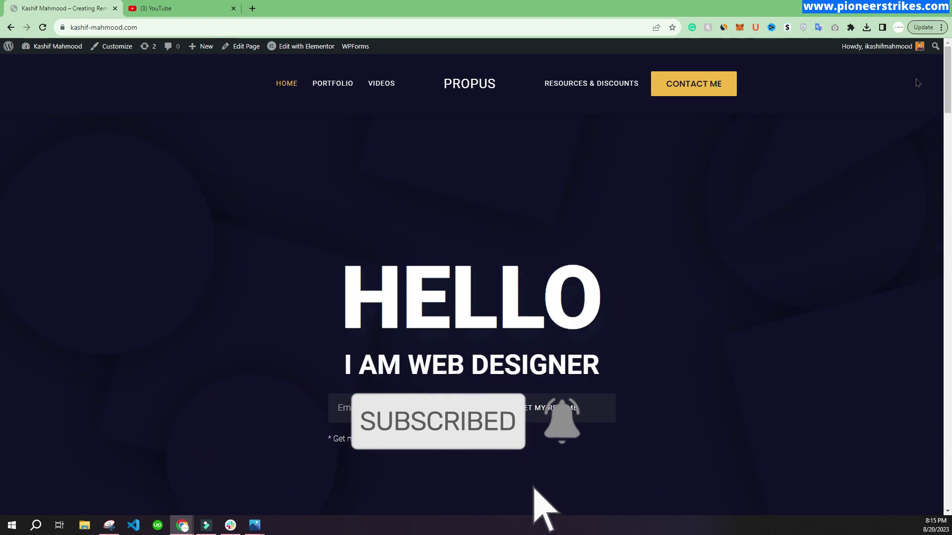
Search YouTube for the creator's Envato Elements template kit videos
click(203, 9)
click(434, 50)
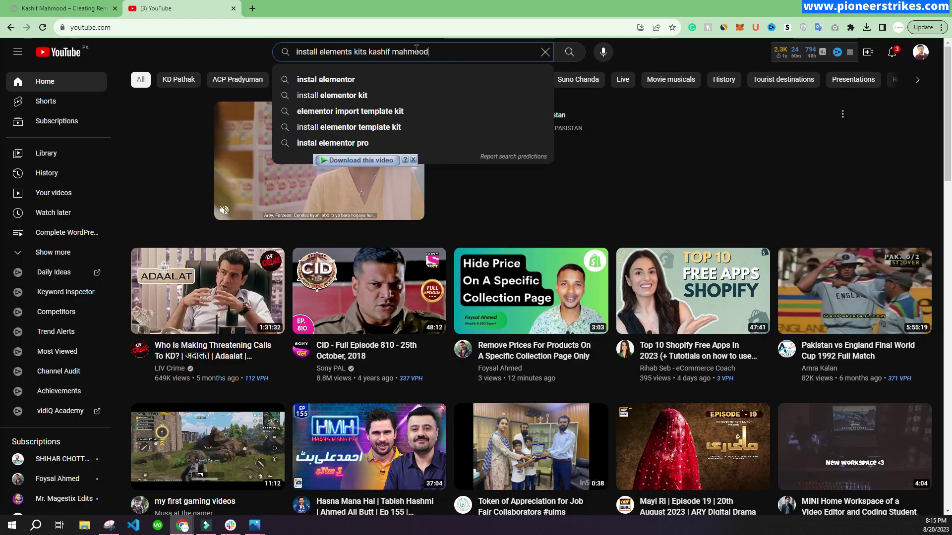
triple_click(320, 52)
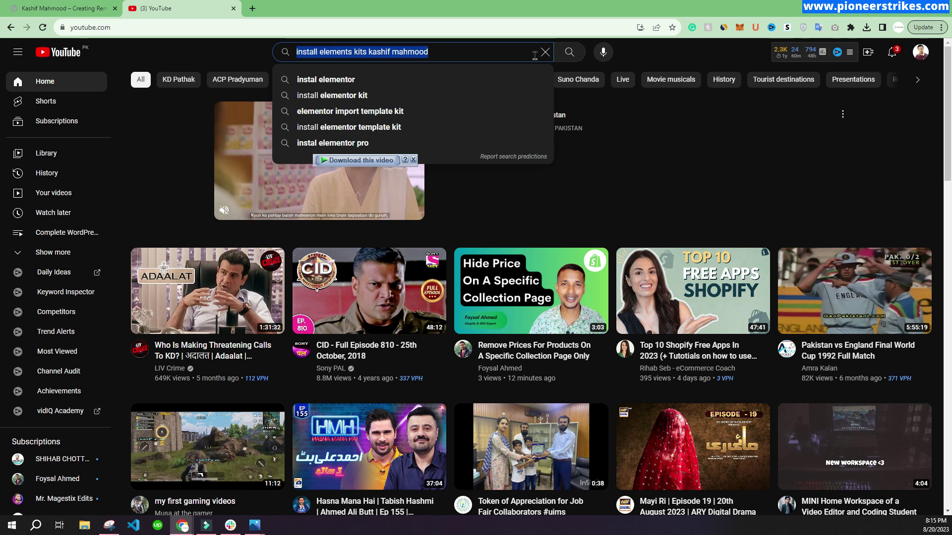
click(566, 58)
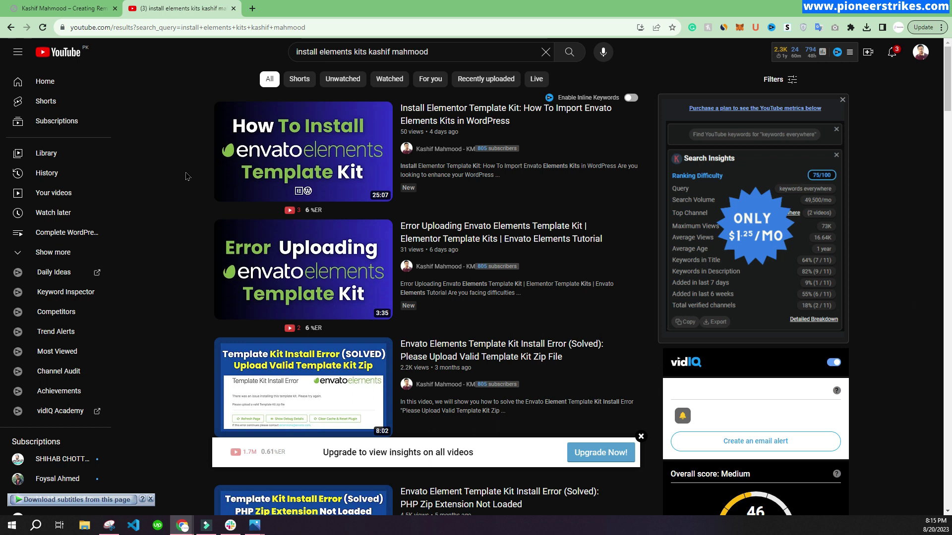
click(74, 7)
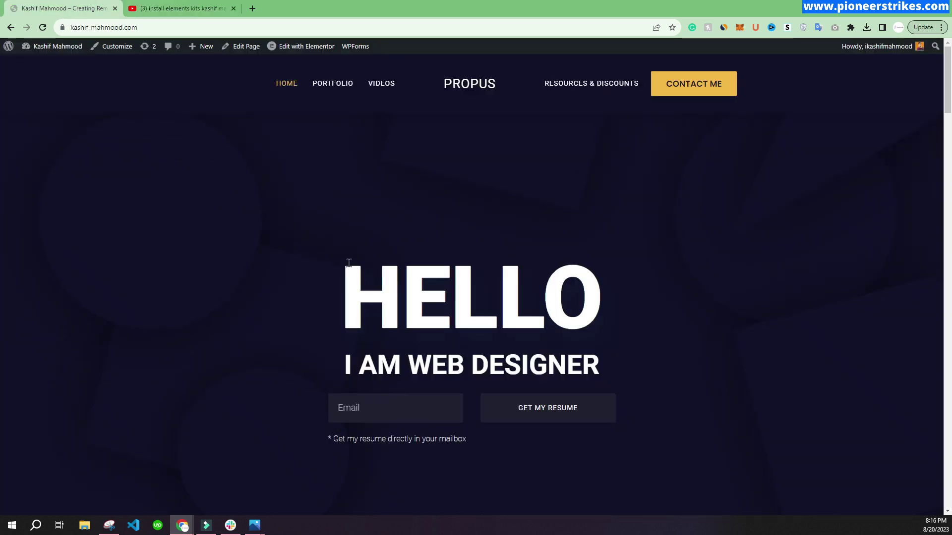
click(208, 8)
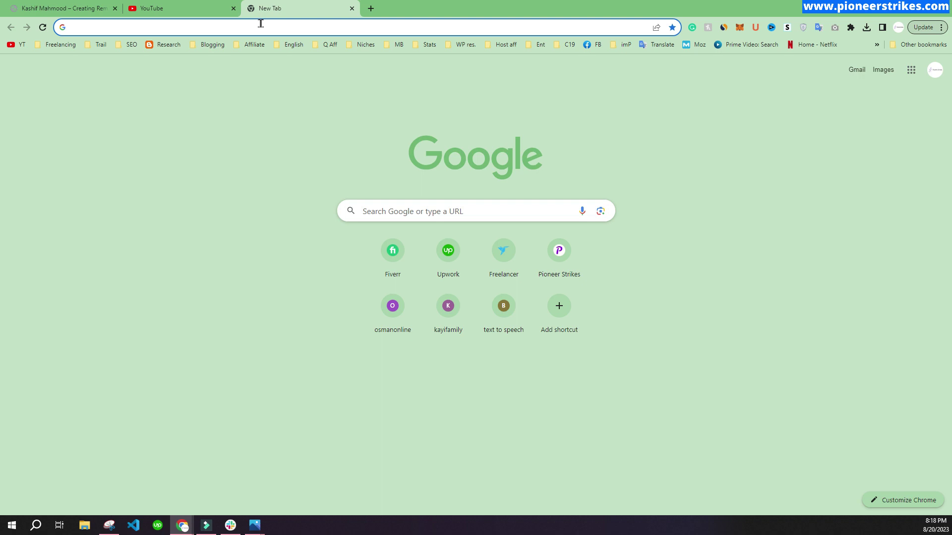
Search Google for 'google cloud' and open the Google Cloud: Cloud Computing Services result
text(google )
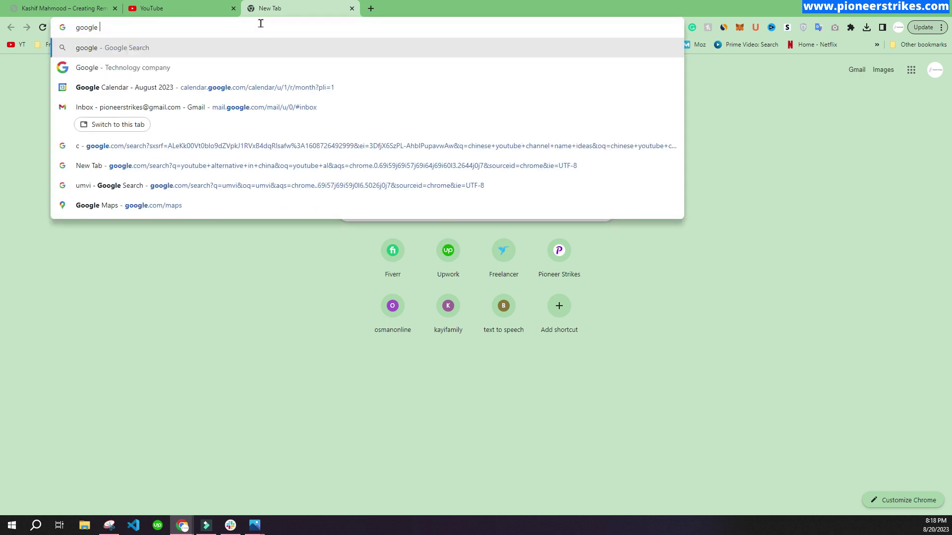
text(cloud)
key(Return)
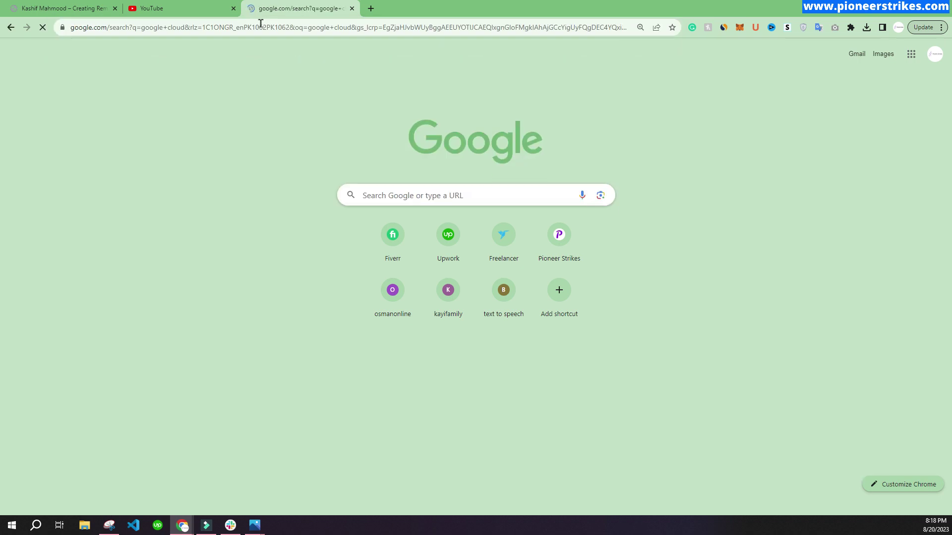
scroll(74, 181, down, 5)
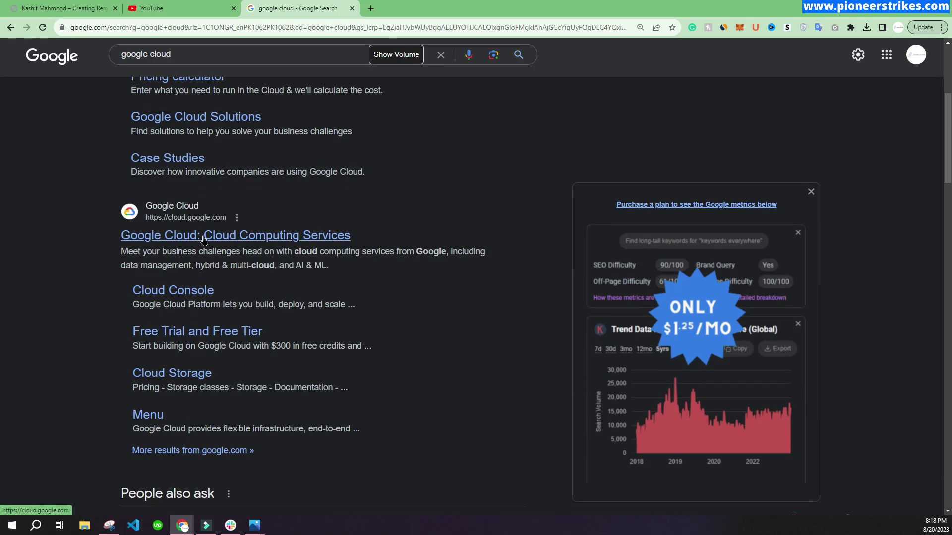
click(218, 240)
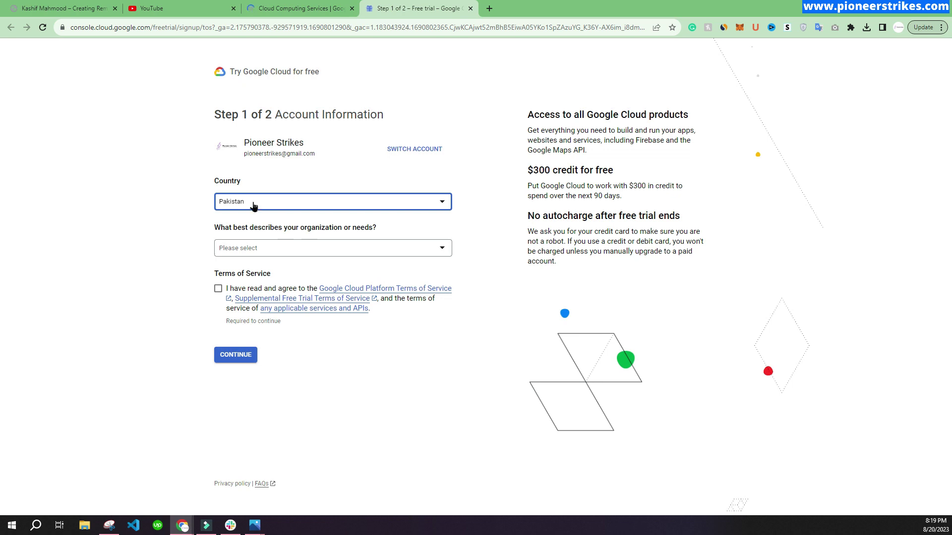
Choose Small company as the organization type, accept the terms, and continue
click(250, 253)
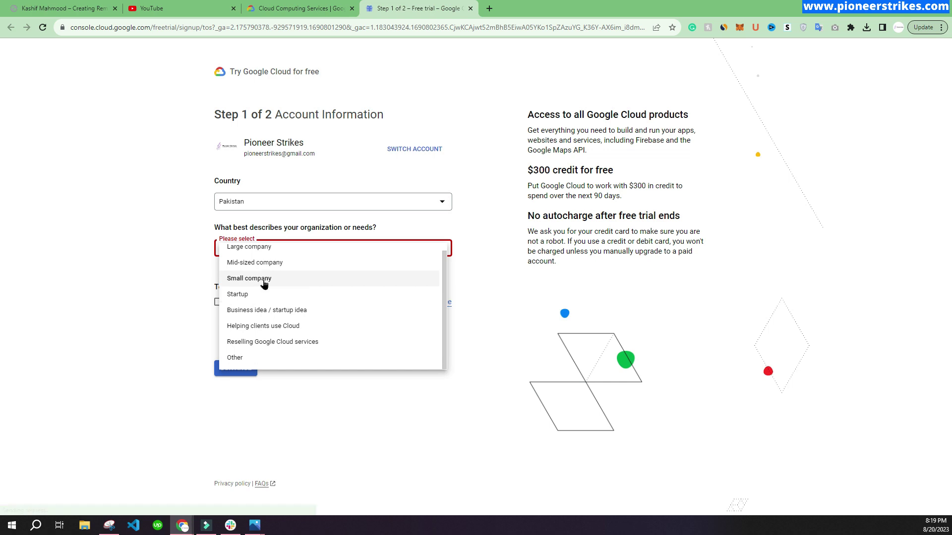
click(236, 285)
scroll(242, 343, down, 1)
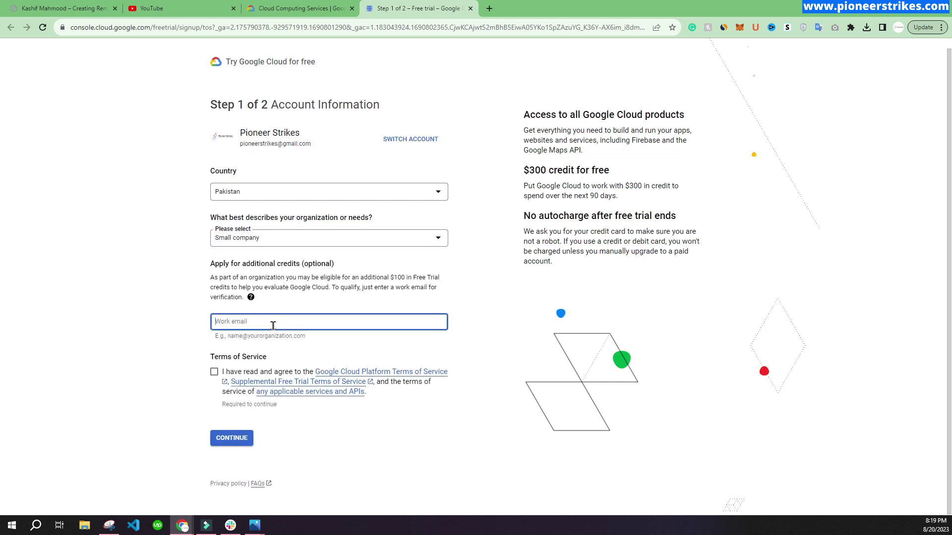
click(214, 372)
click(237, 437)
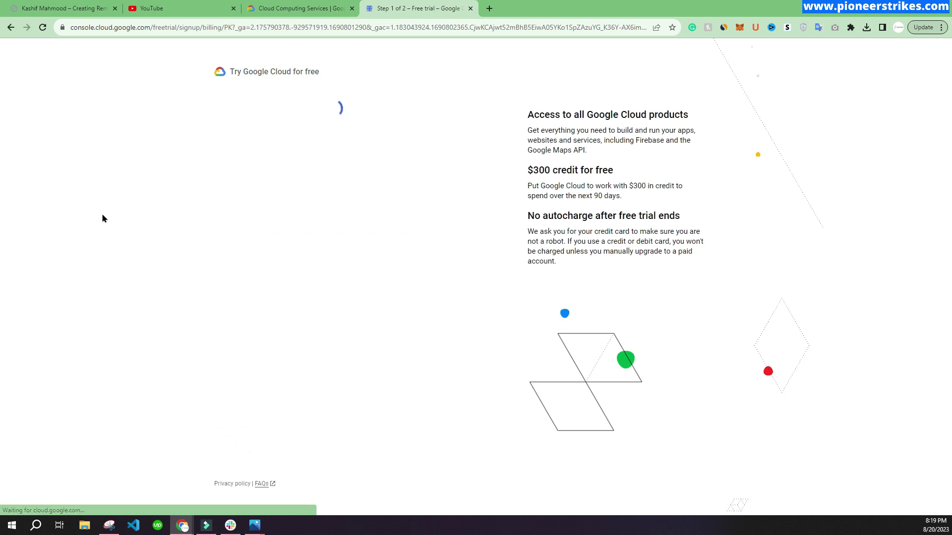
Enter 'Technical Pioneers' as the business name and review the $300 free-trial terms
click(329, 277)
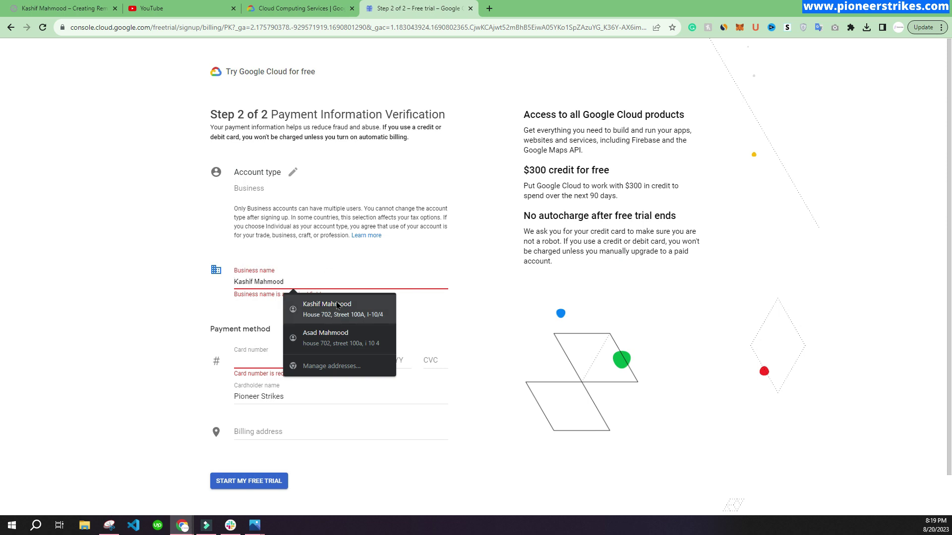
text(Technical Pioneers)
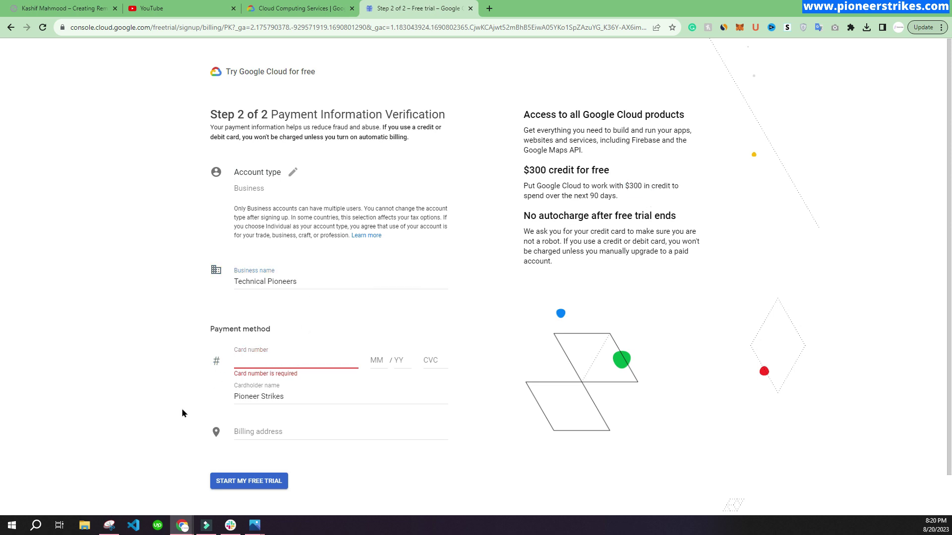
drag(518, 170, 615, 173)
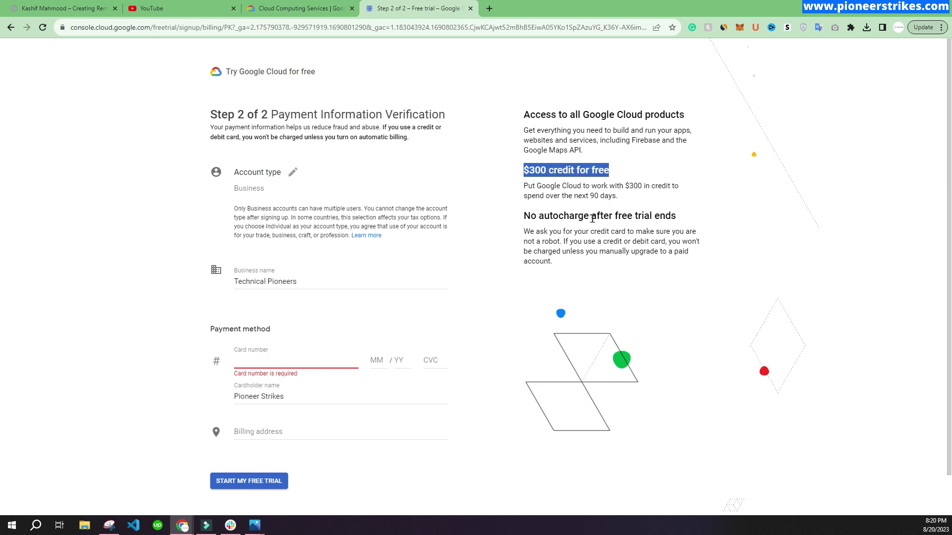
drag(518, 216, 697, 220)
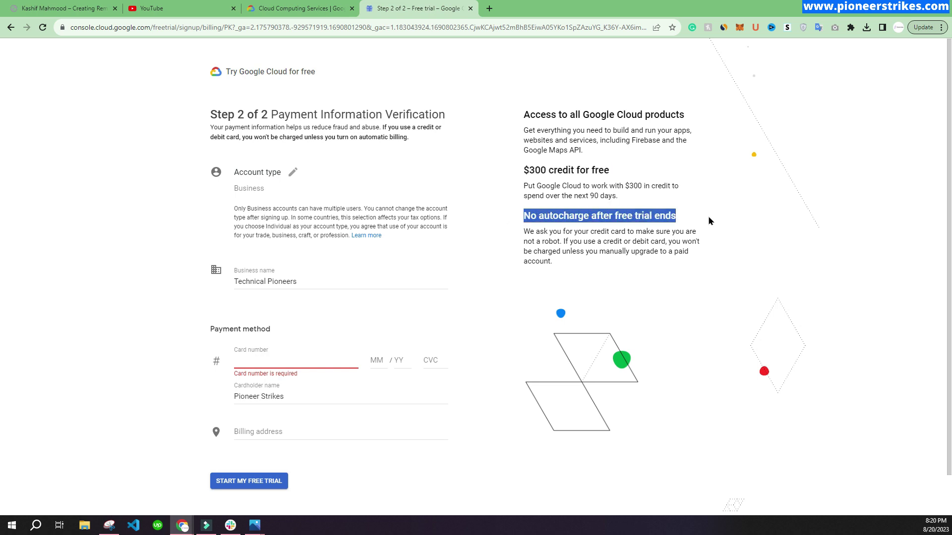
click(709, 221)
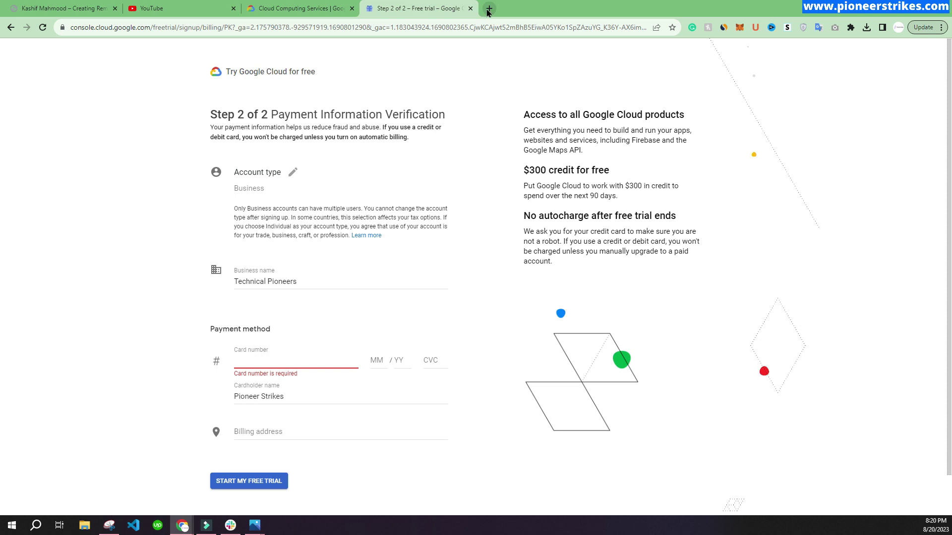
scroll(542, 5, down, 1)
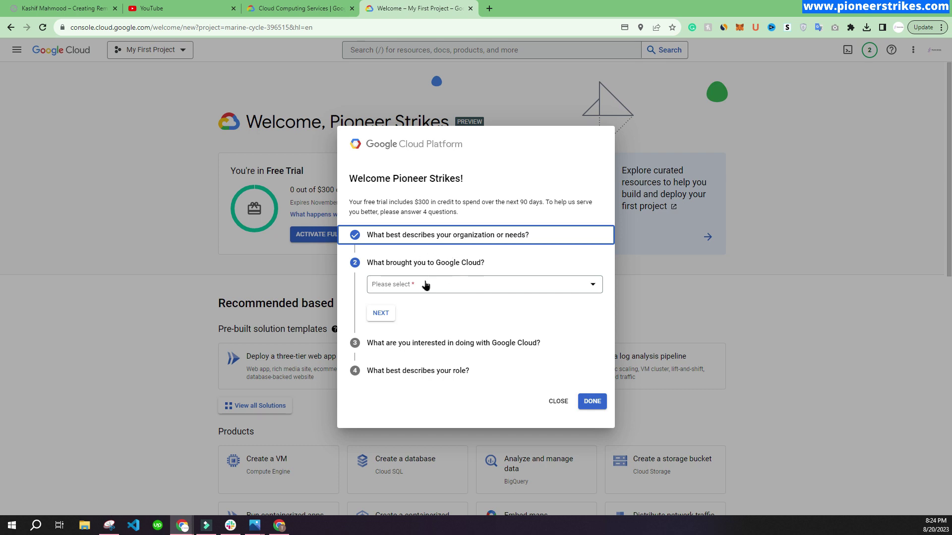
Close the welcome questionnaire and select My First Project from the project picker
click(424, 285)
click(542, 403)
click(565, 405)
click(163, 53)
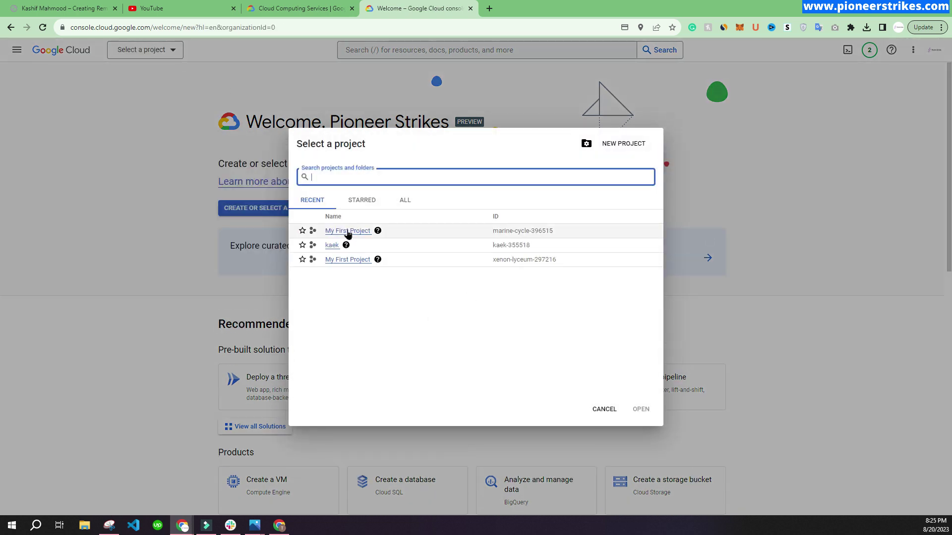
click(349, 231)
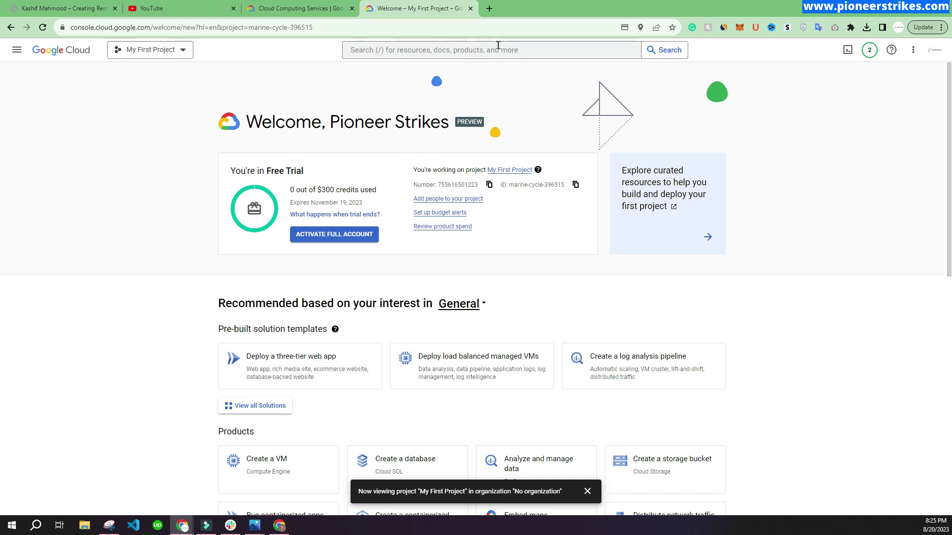
Search the console for 'youtube' to reach the YouTube Data API v3 product page
click(448, 51)
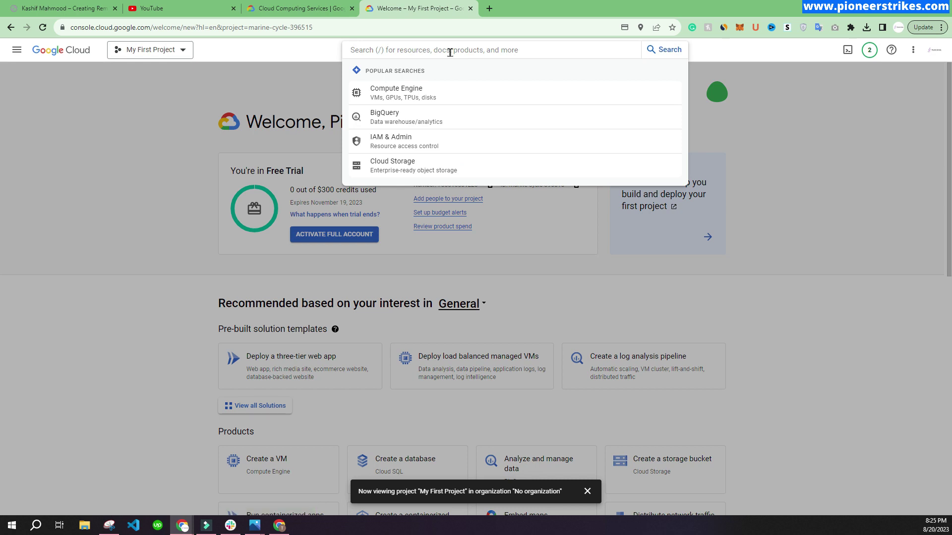
text(y)
key(BackSpace)
text(yo)
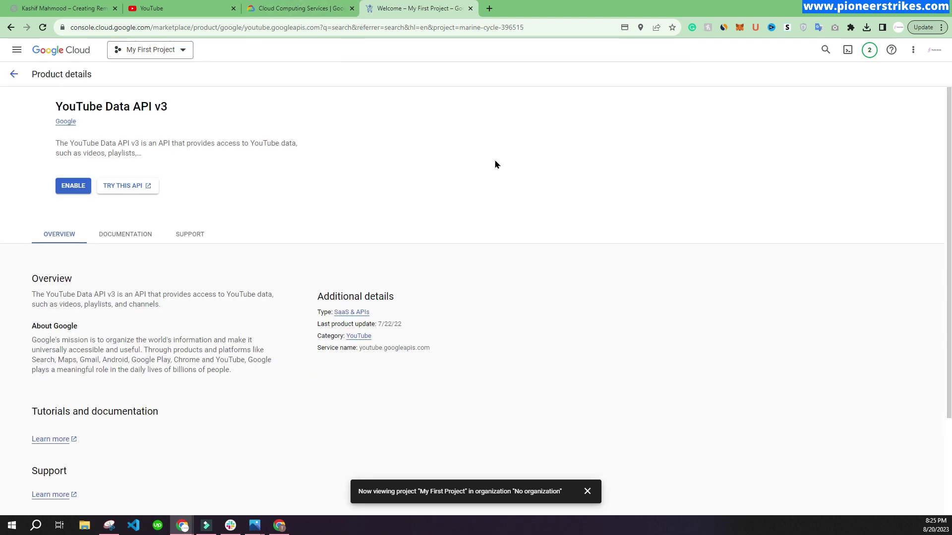
Enable YouTube Data API v3, then create and copy a public-data API key
click(107, 186)
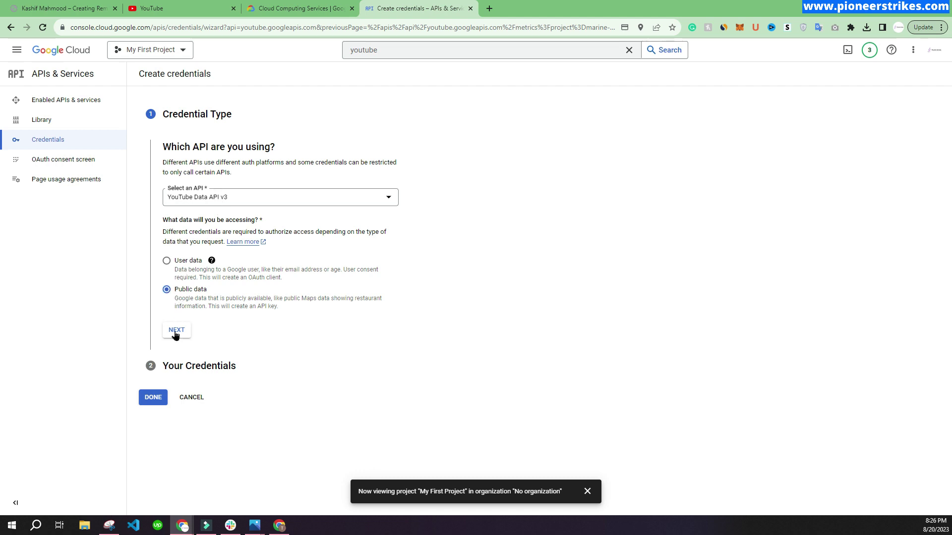
click(175, 332)
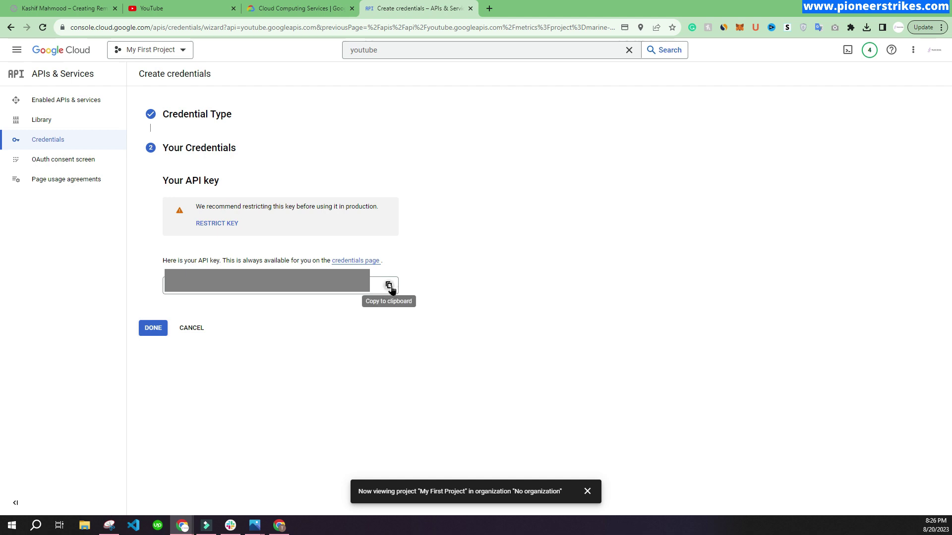
click(389, 286)
click(152, 330)
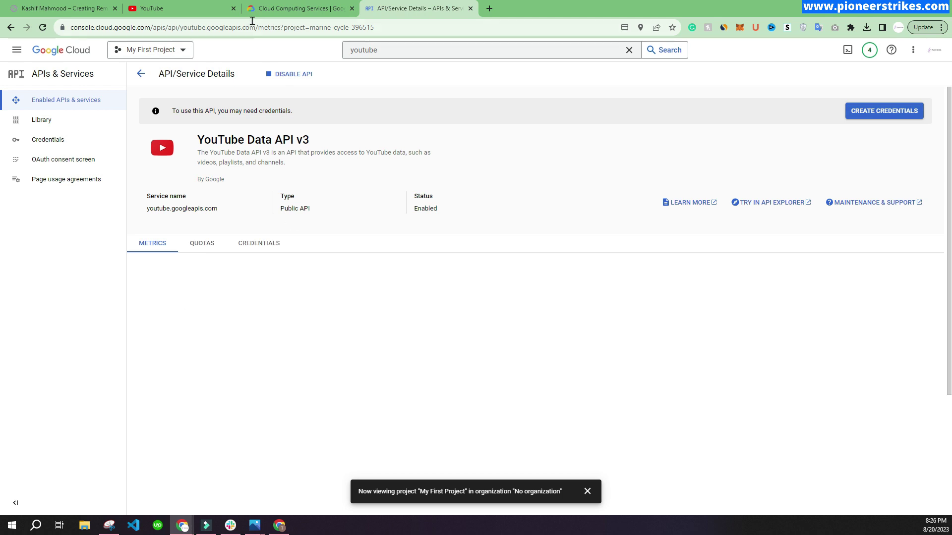
Return to the WordPress site tab and open the admin Dashboard
click(18, 6)
mouse_move(69, 47)
click(45, 68)
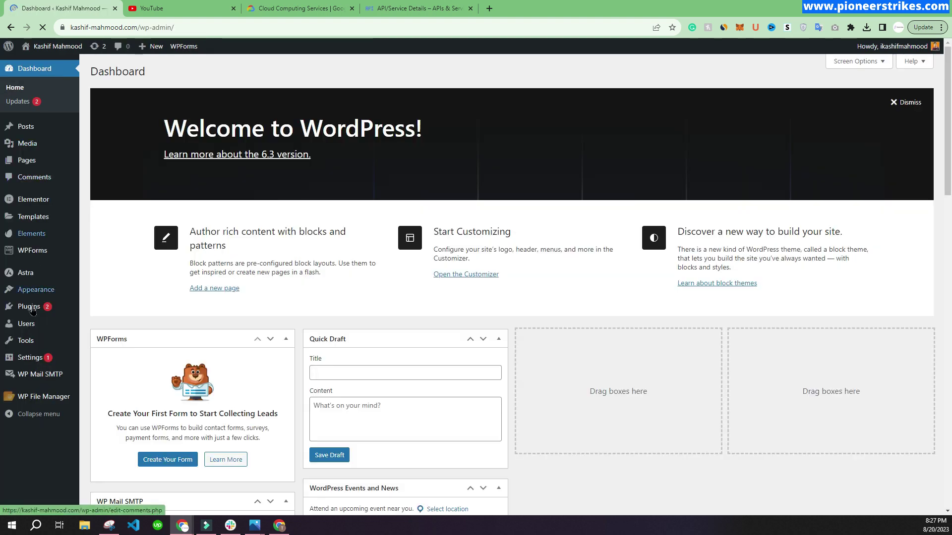
Search the plugin directory for 'embedpress', then install and activate EmbedPress
mouse_move(32, 310)
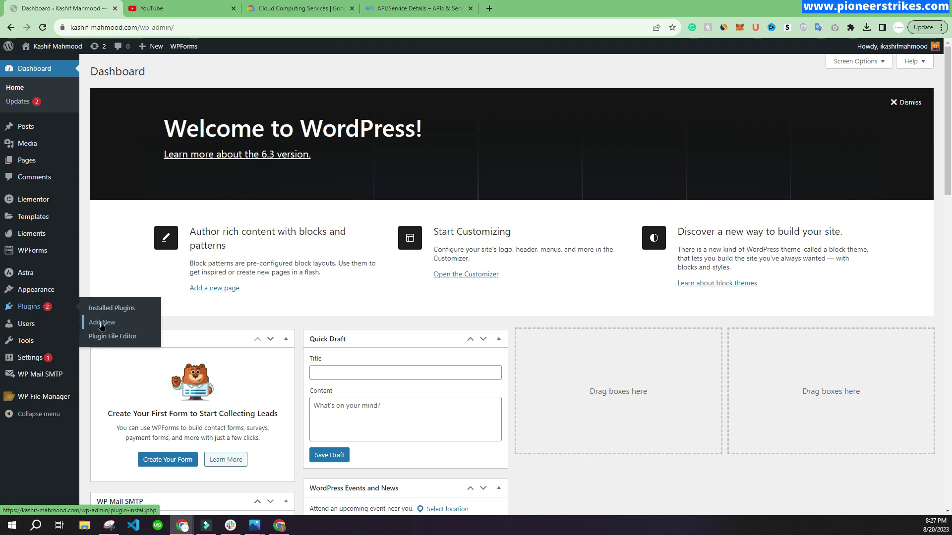
click(101, 324)
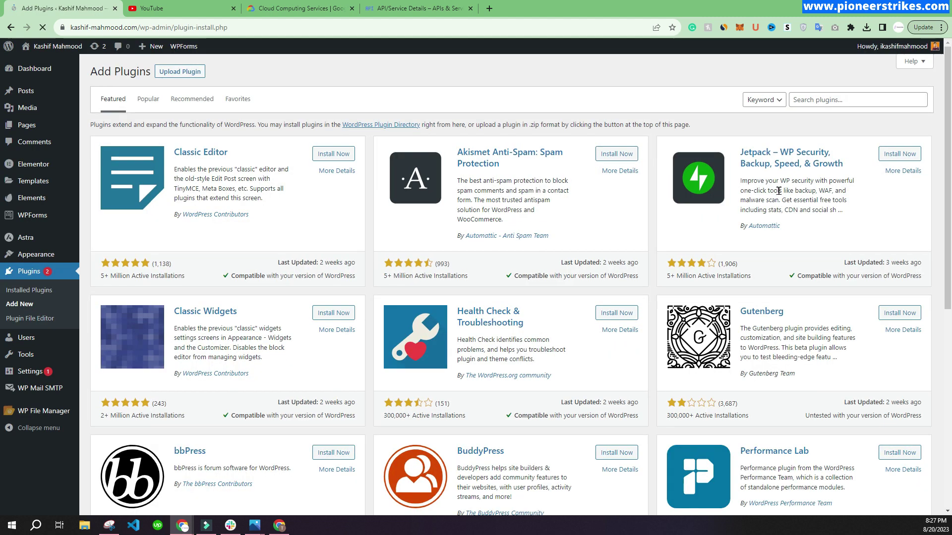
click(828, 100)
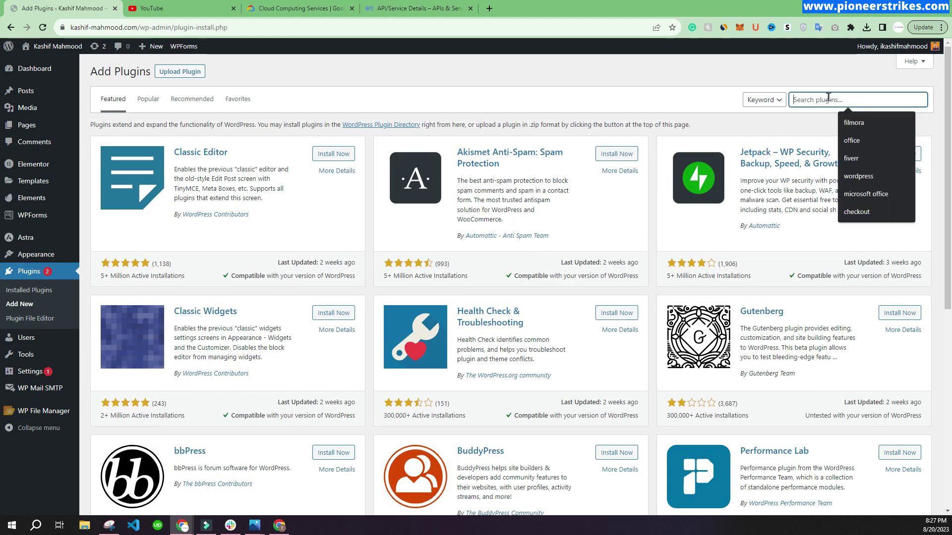
text(embe)
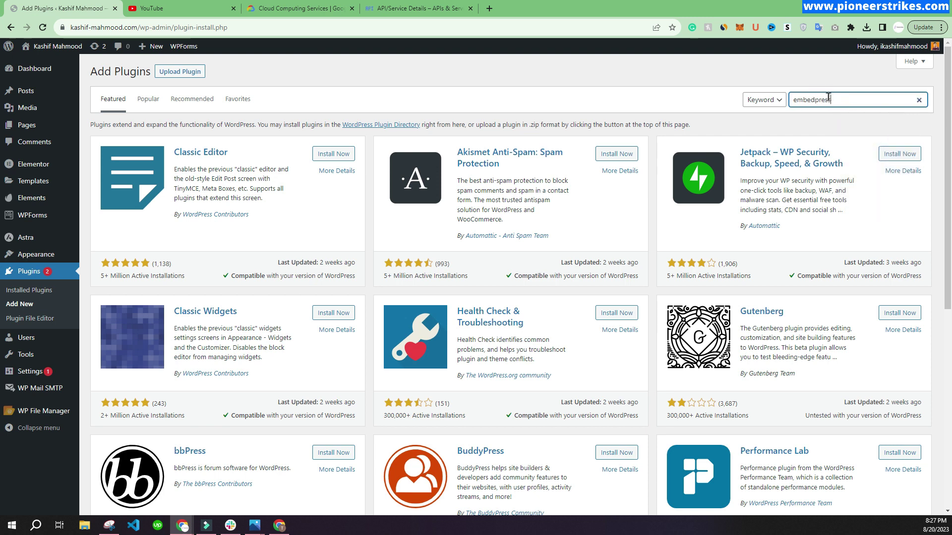
text(dpress)
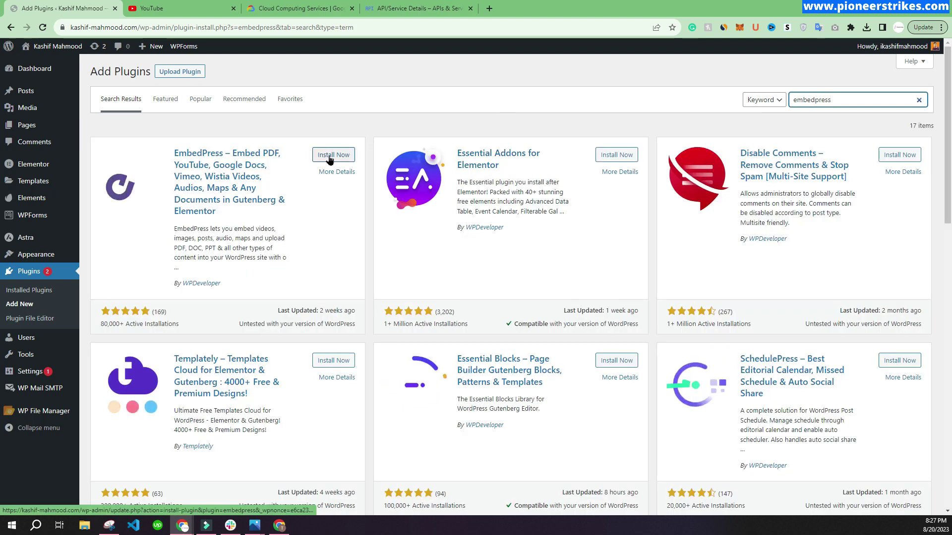
click(329, 157)
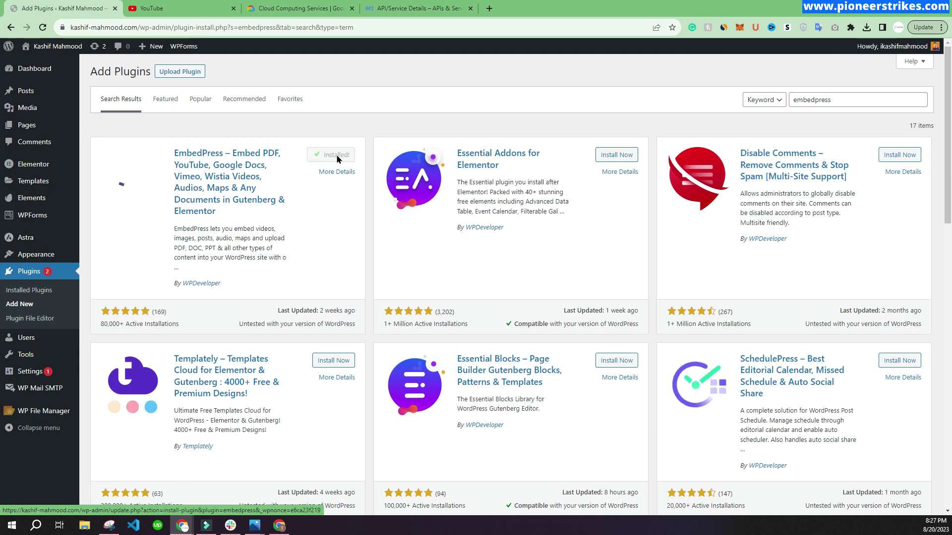
click(337, 155)
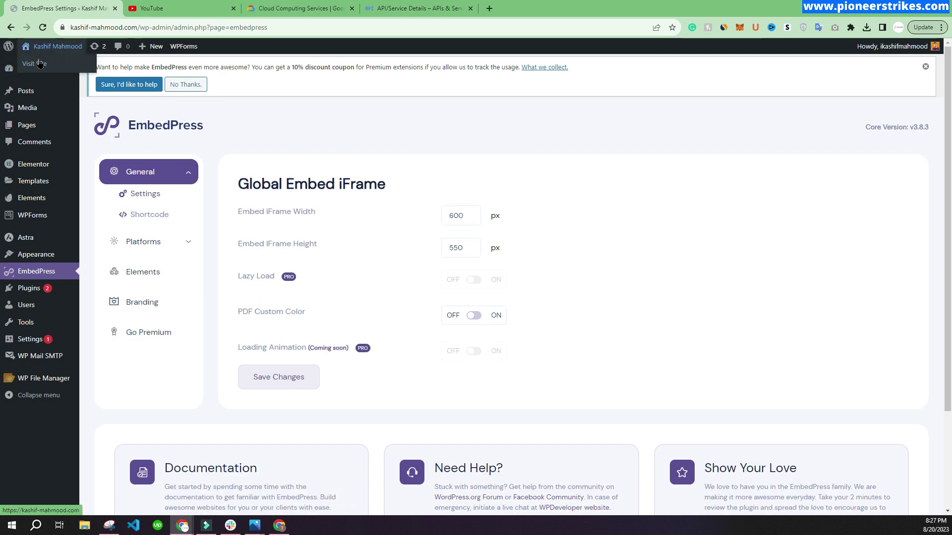
Open the live site in a background tab and paste the API key into EmbedPress's YouTube settings
middle_click(97, 46)
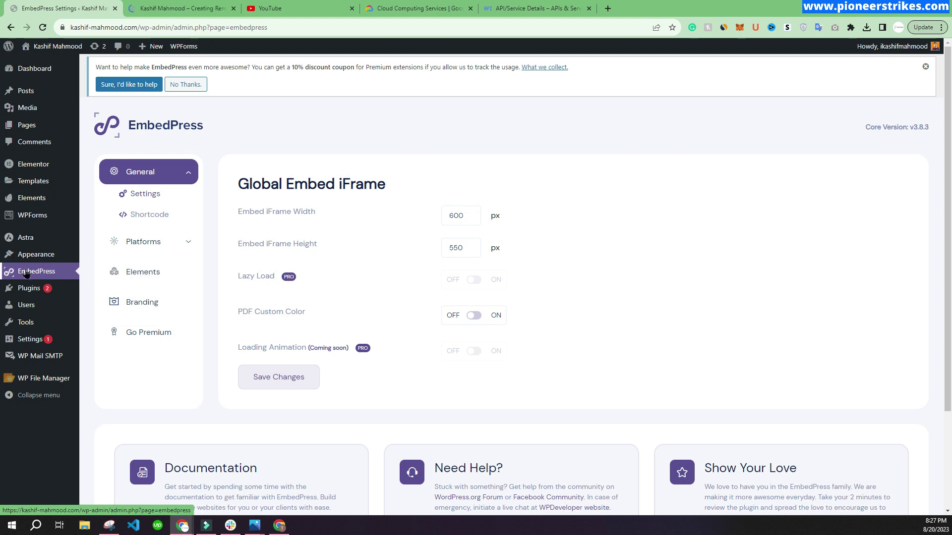
click(153, 247)
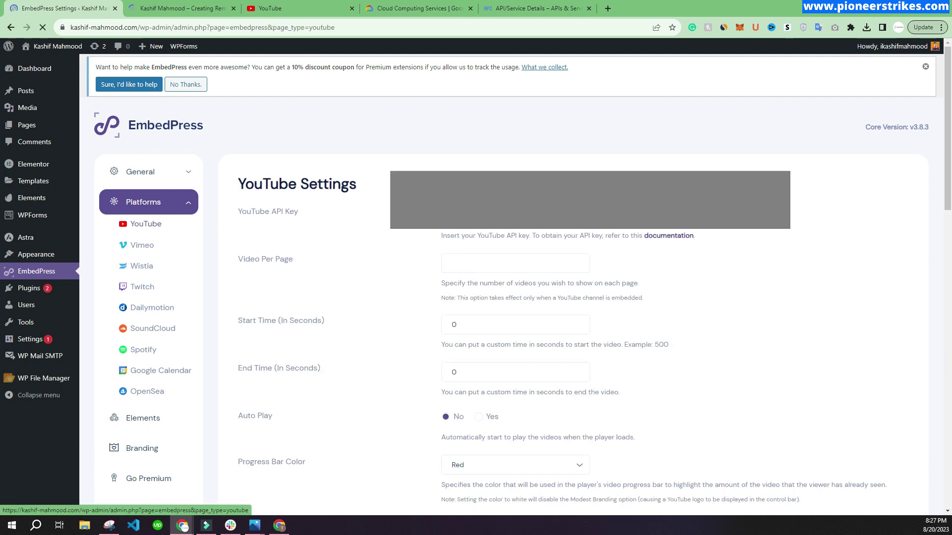
click(488, 217)
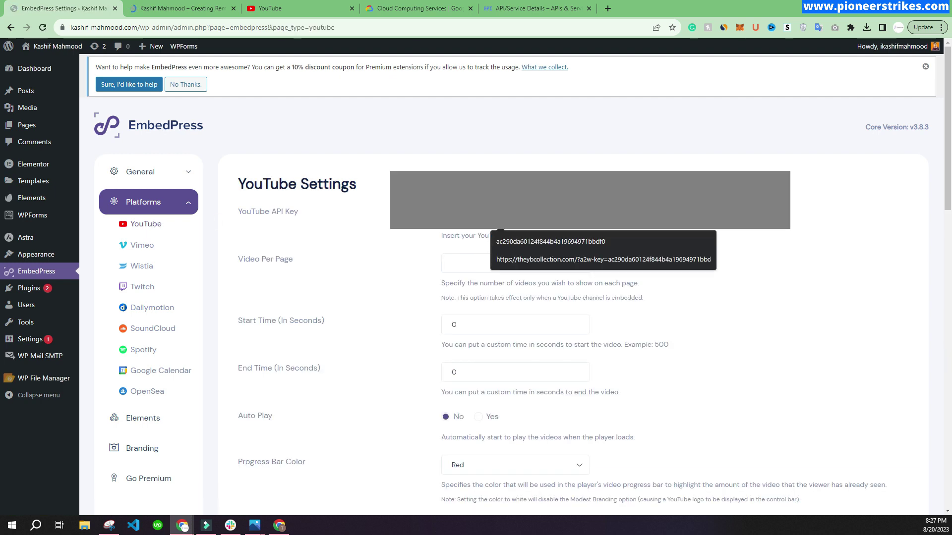
key(Escape)
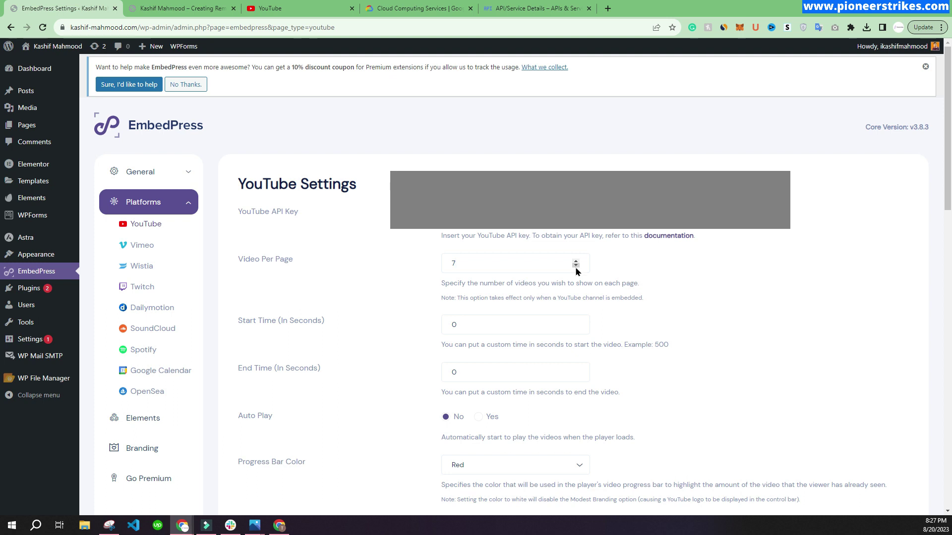
Set Video Per Page to 7 and save the YouTube settings
scroll(390, 290, down, 5)
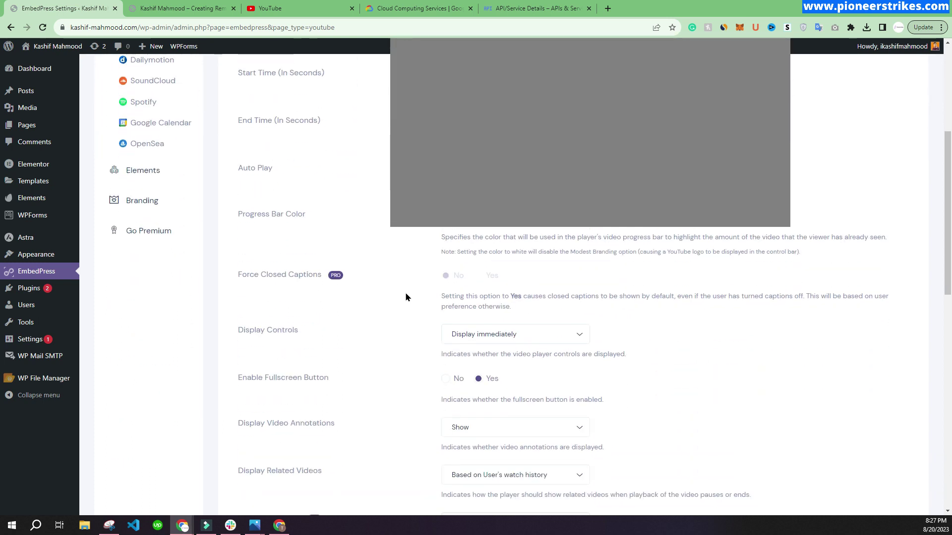
scroll(385, 230, up, 2)
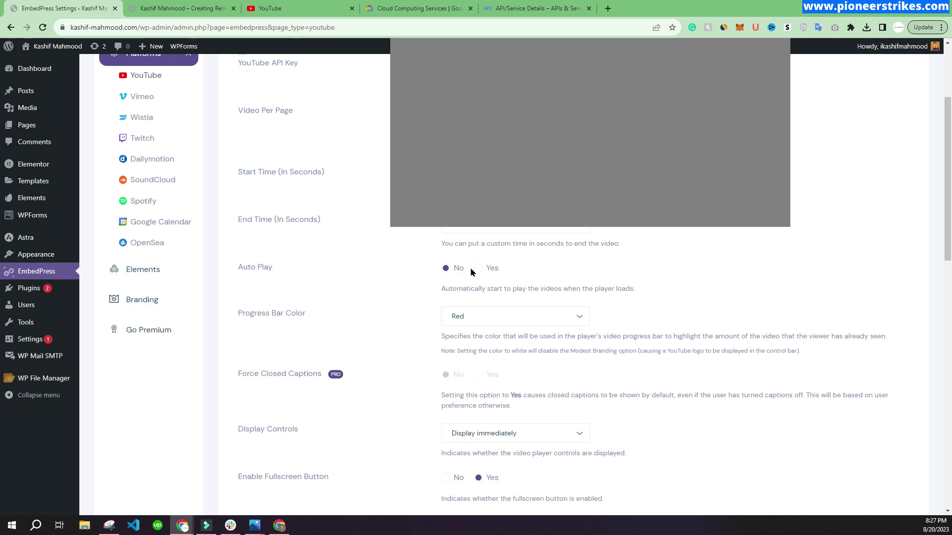
scroll(335, 262, up, 1)
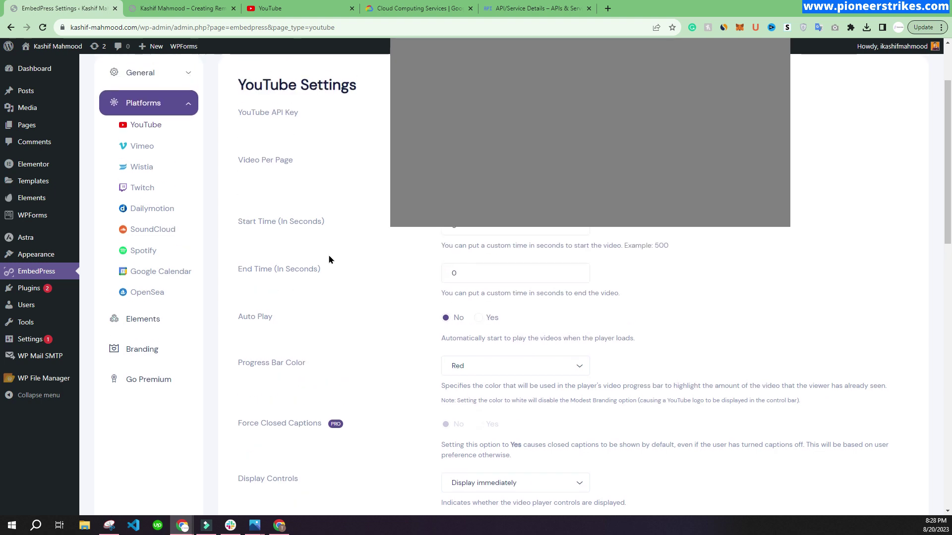
scroll(336, 238, down, 4)
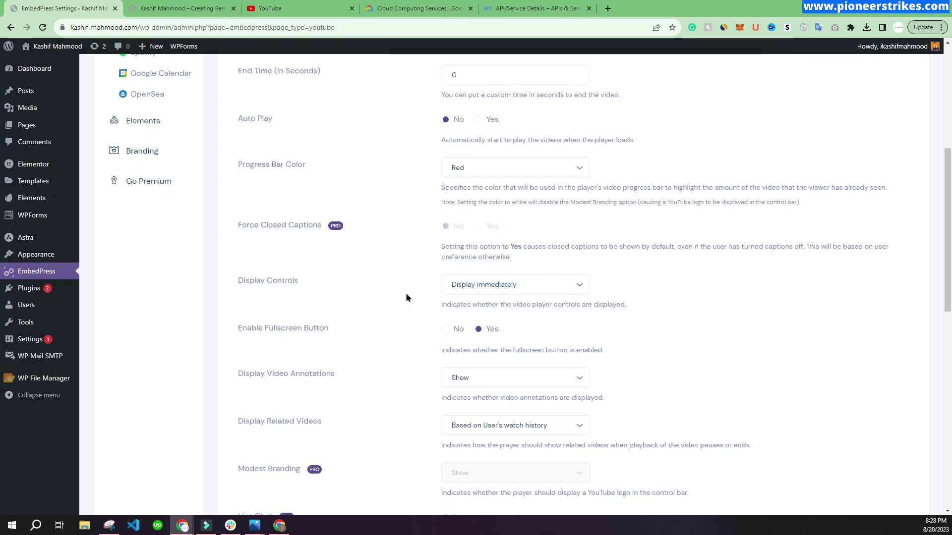
scroll(337, 290, down, 5)
scroll(400, 276, up, 2)
scroll(320, 293, down, 6)
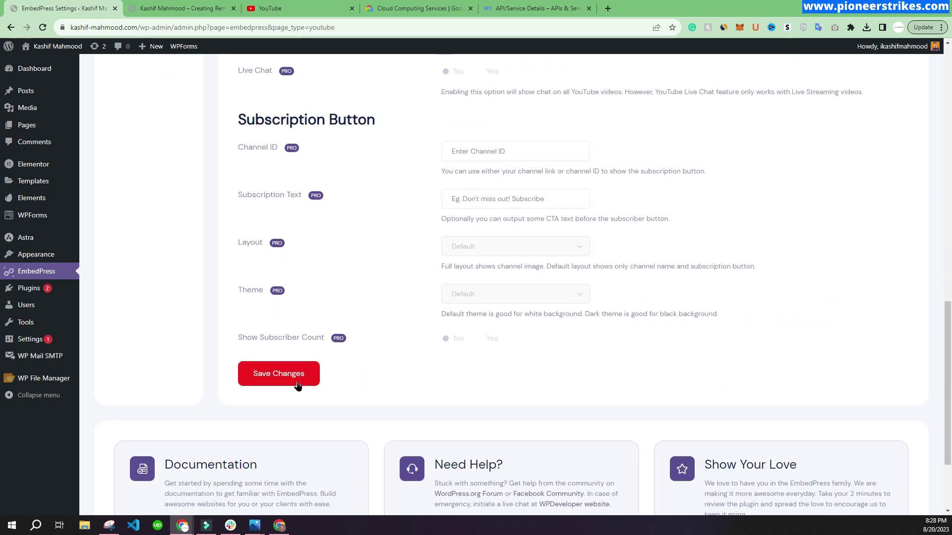
click(279, 379)
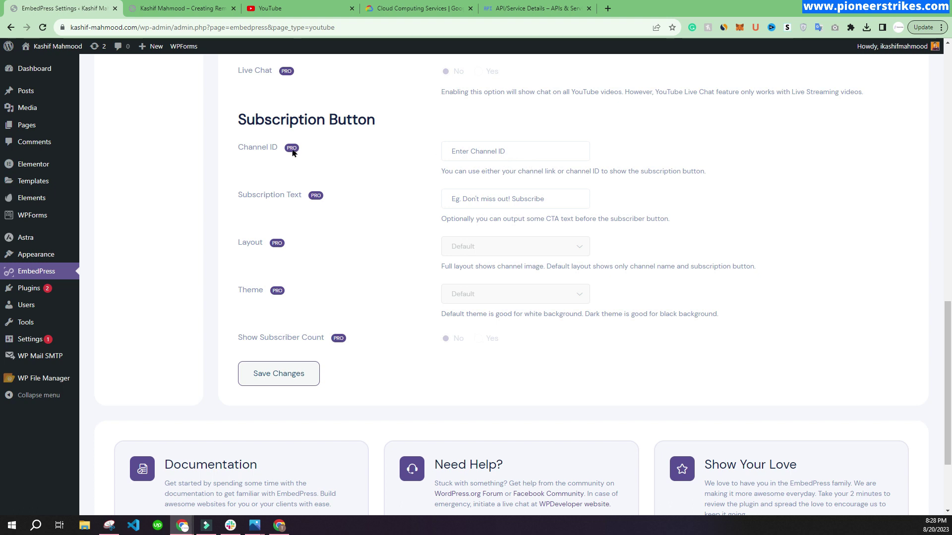
Open the Videos page in the block editor and add an EmbedPress block
click(175, 9)
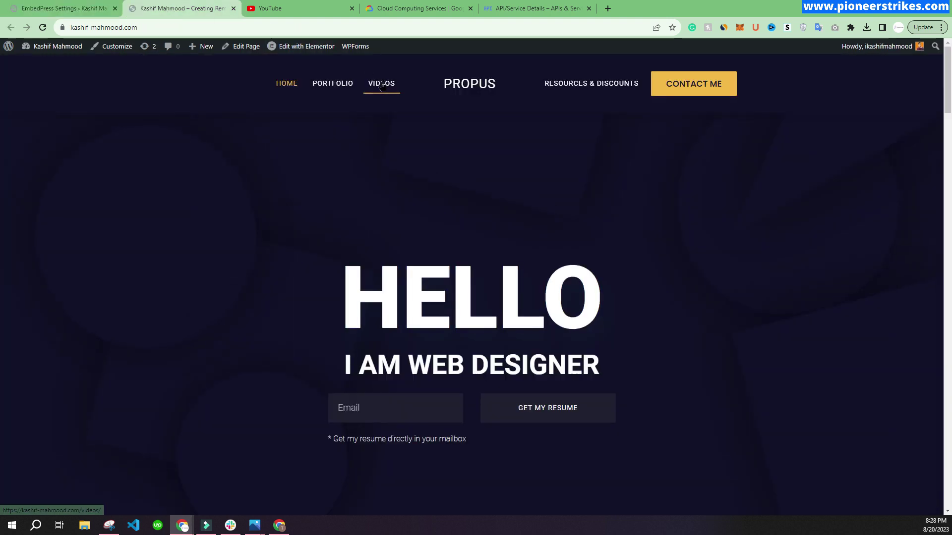
click(390, 86)
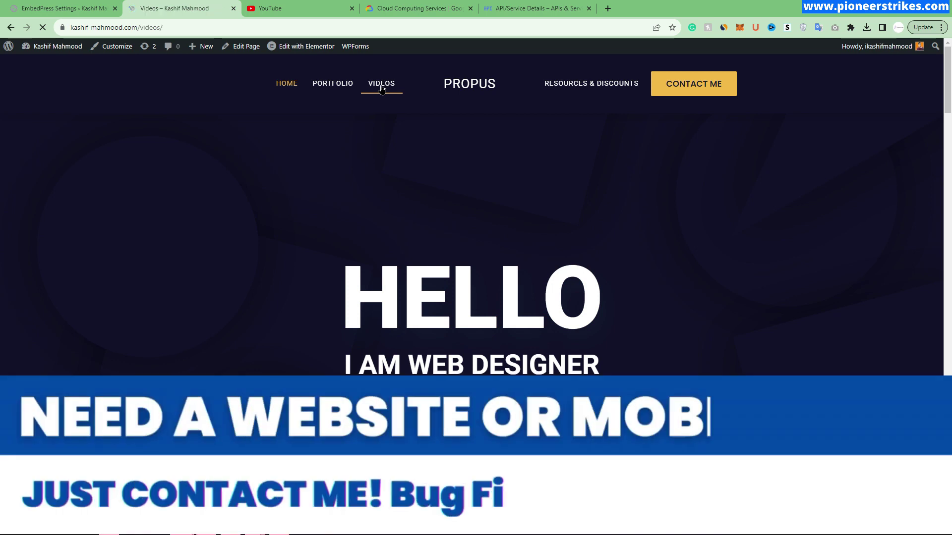
click(243, 47)
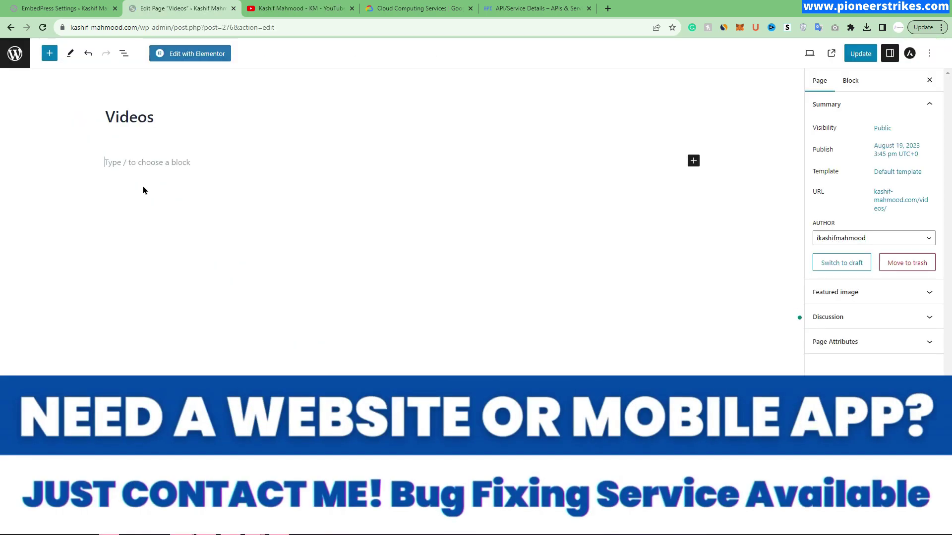
click(693, 160)
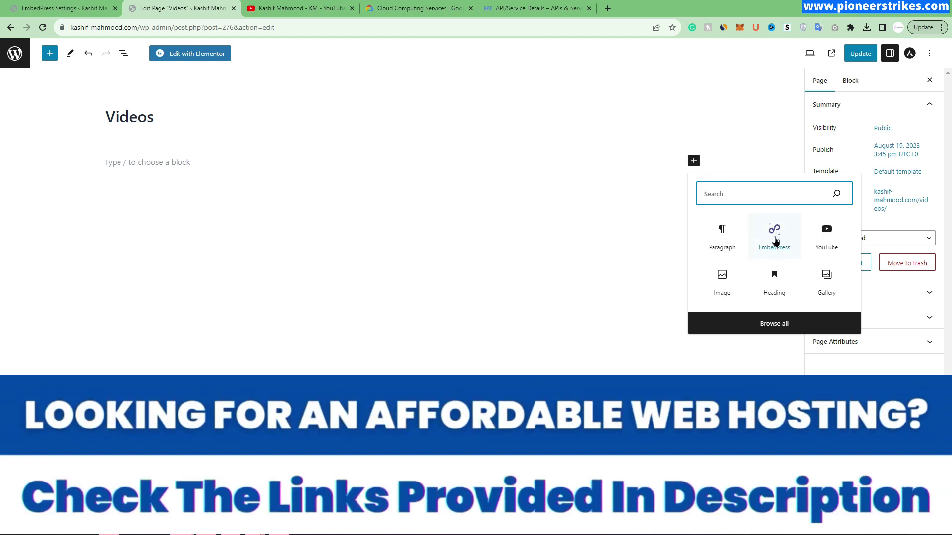
click(774, 241)
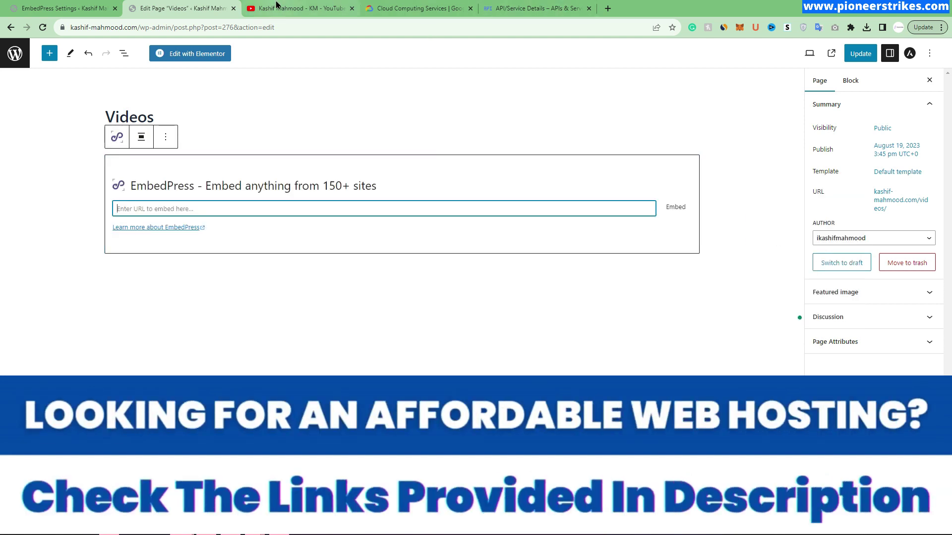
Copy the YouTube channel URL, paste it into the block, and embed the channel's video gallery
click(277, 8)
click(171, 27)
key(ctrl+c)
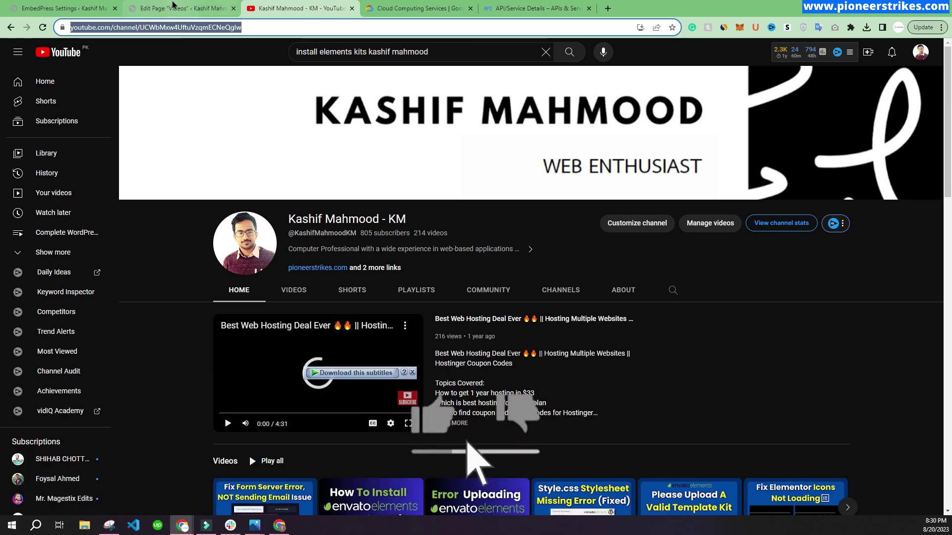
click(168, 7)
text(https://www.youtube.com/channel/UCWbMxw4UftuVzqmECNeQgIw)
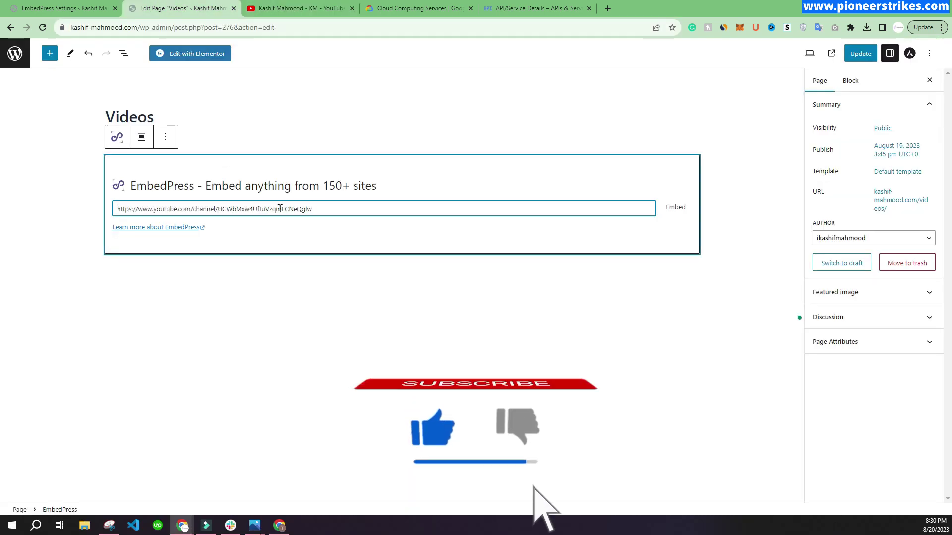
click(675, 208)
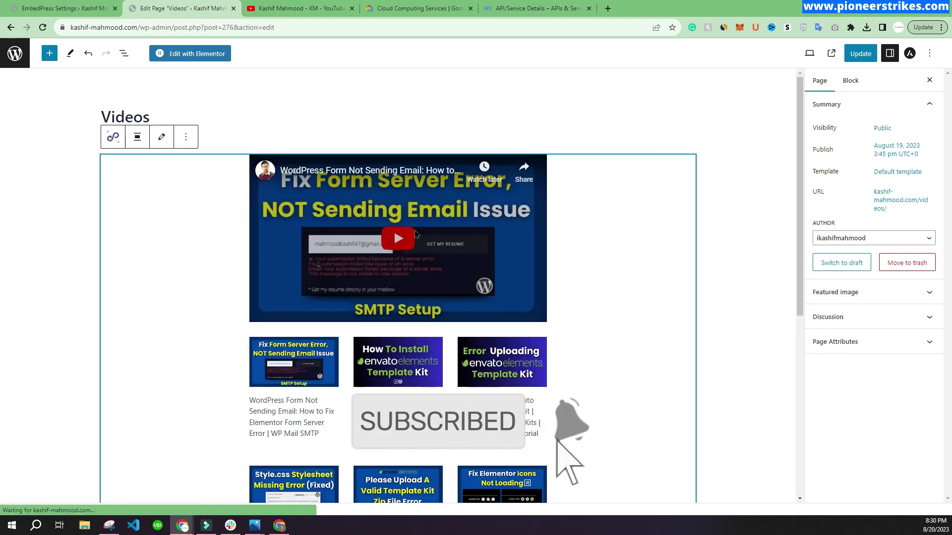
scroll(435, 323, down, 5)
scroll(435, 323, up, 5)
scroll(435, 205, down, 6)
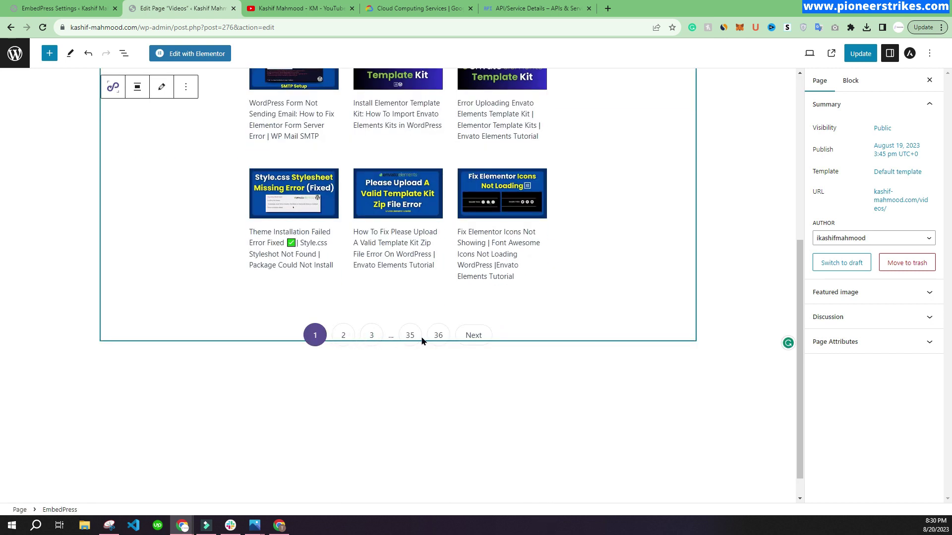
scroll(508, 329, up, 6)
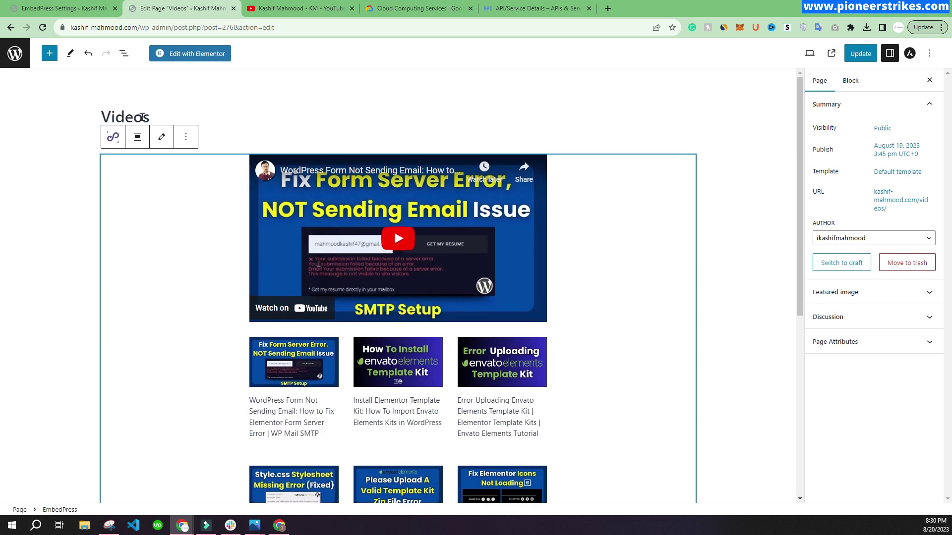
Delete the embed block and open the Videos page in Elementor
click(186, 139)
click(195, 328)
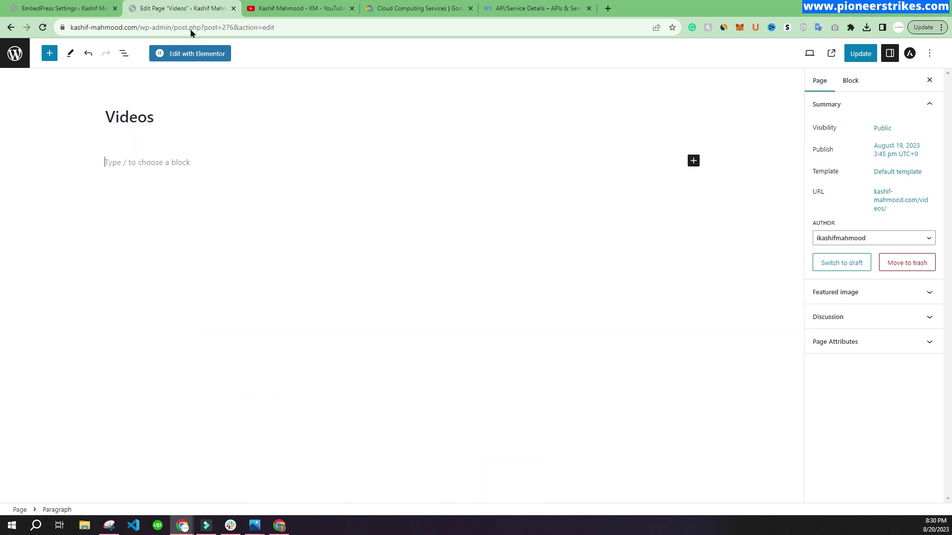
click(178, 55)
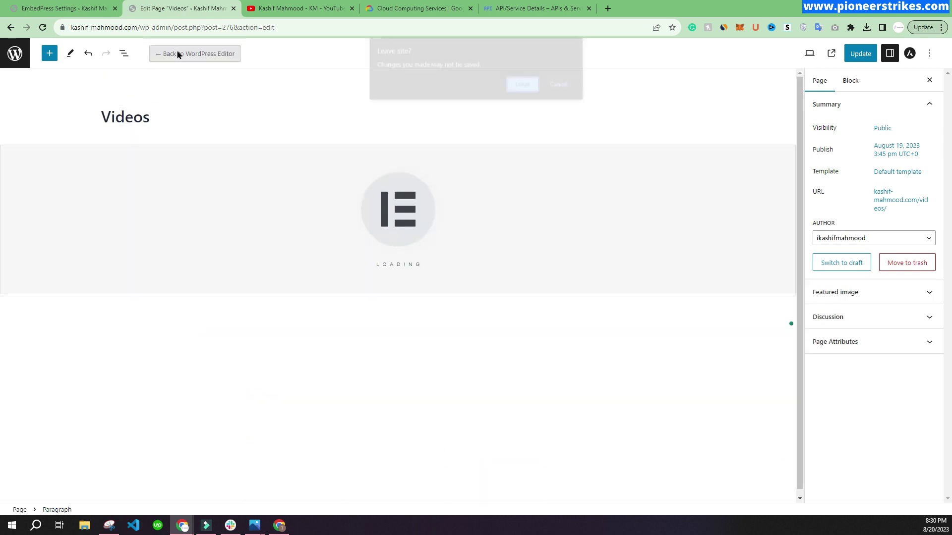
click(525, 85)
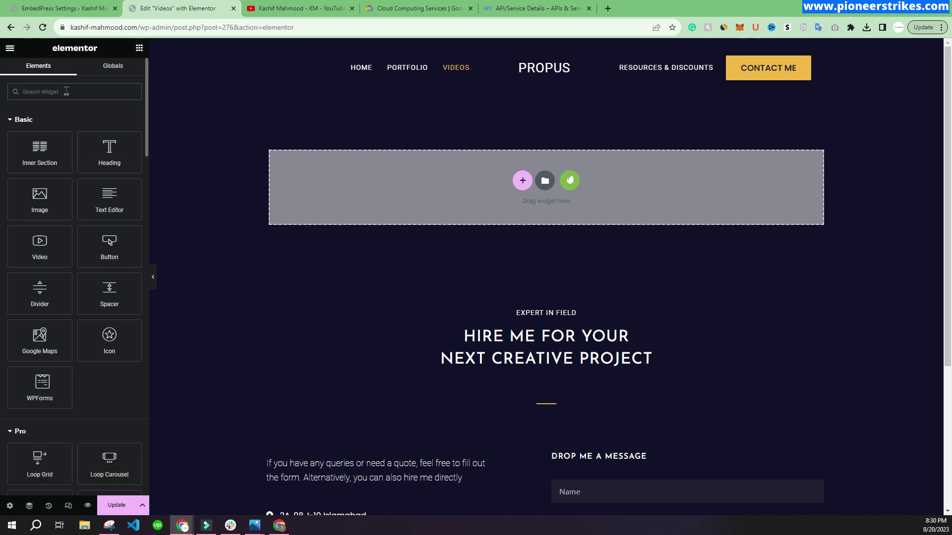
Search widgets for 'embed' and drag EmbedPress into the empty top section
click(67, 91)
text(e)
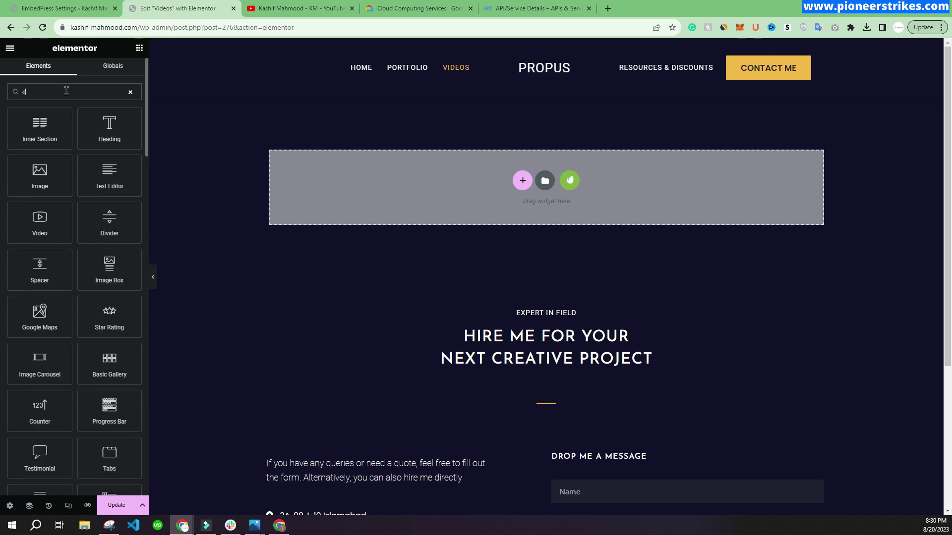
text(mbed)
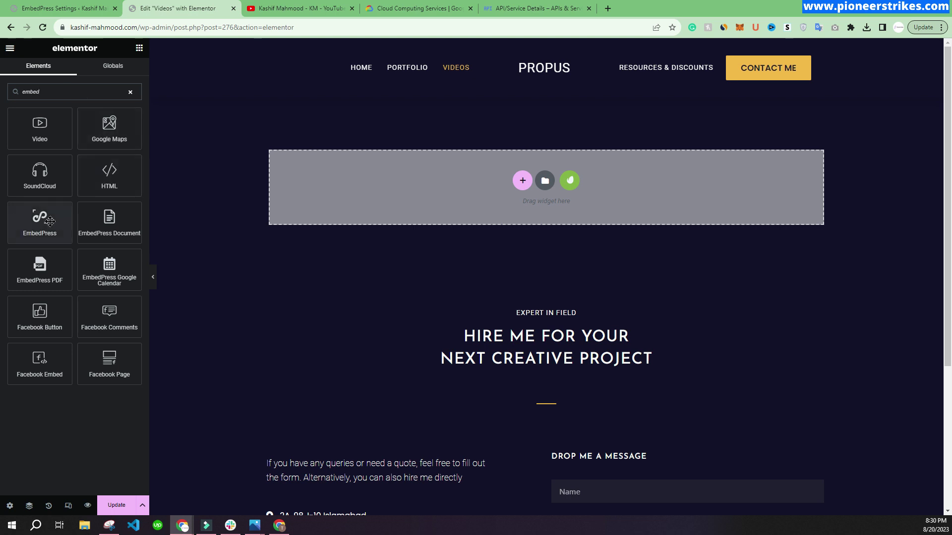
drag(49, 221, 546, 176)
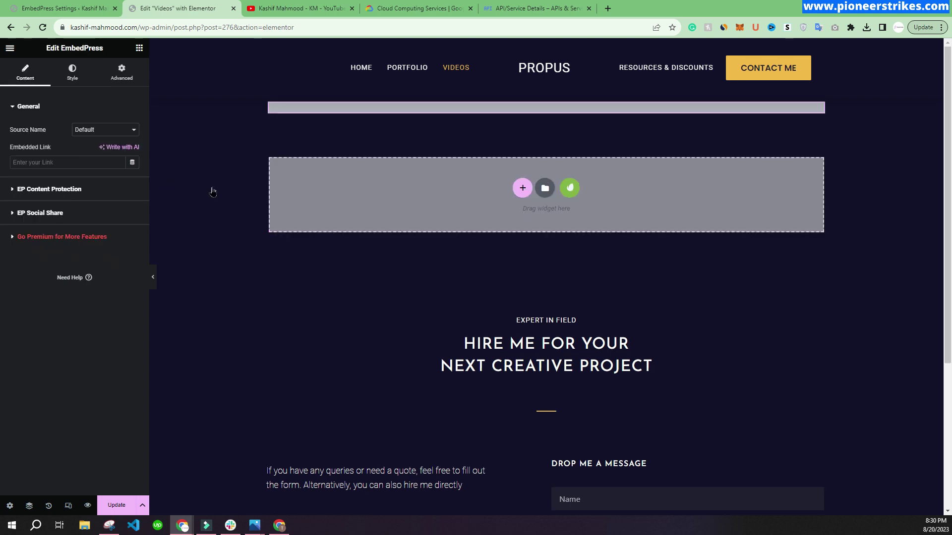
Set the EmbedPress source to YouTube, paste the channel URL as the embedded link, and update the page
click(94, 130)
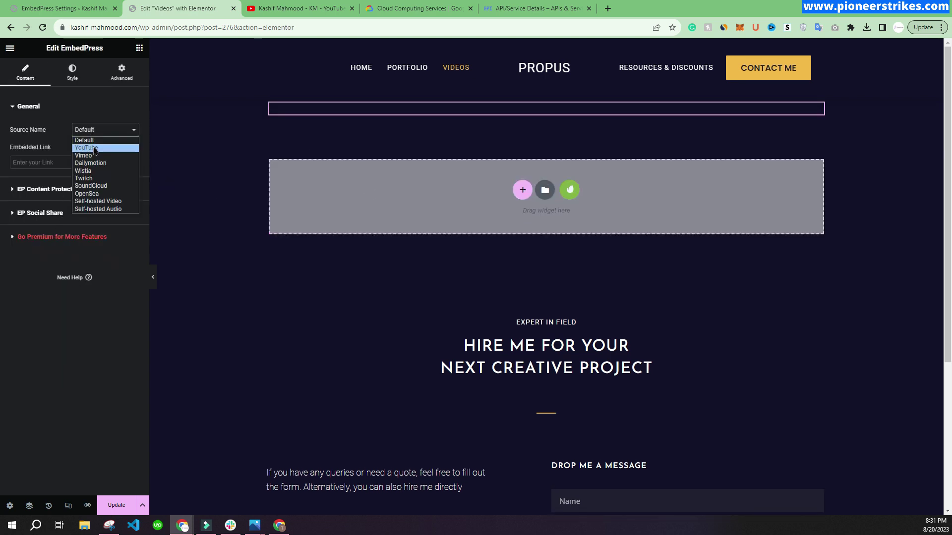
click(96, 147)
key(ctrl+v)
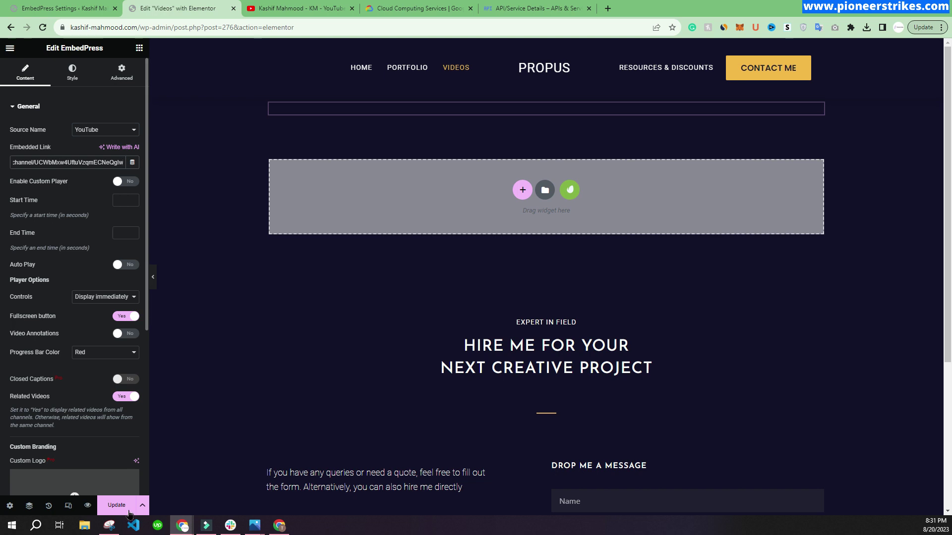
click(128, 511)
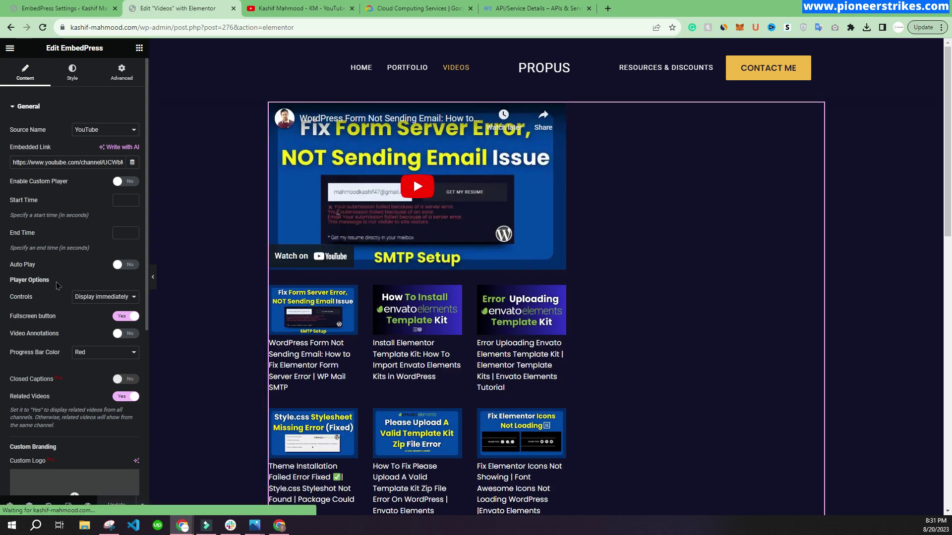
Widen the embed to 1200 in the Style settings and preview the gallery full-width
click(72, 78)
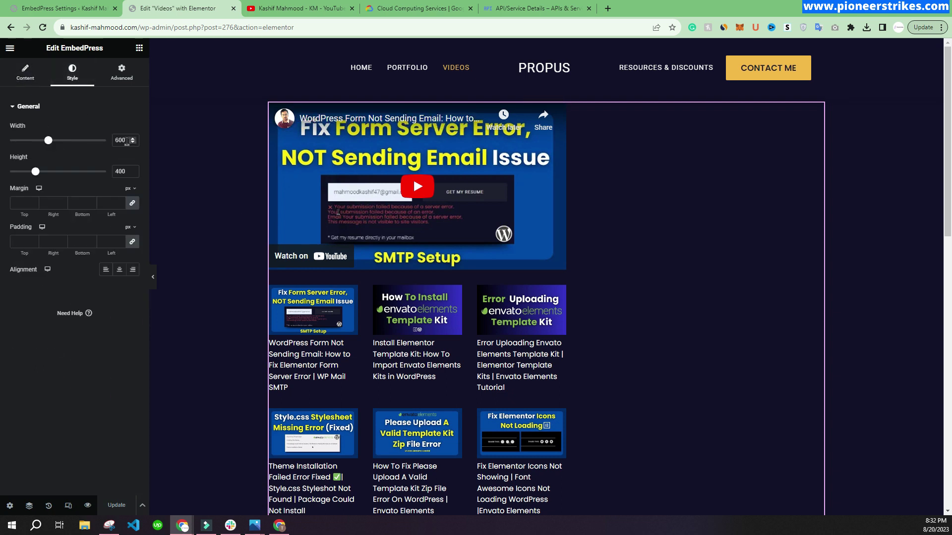
text(1200)
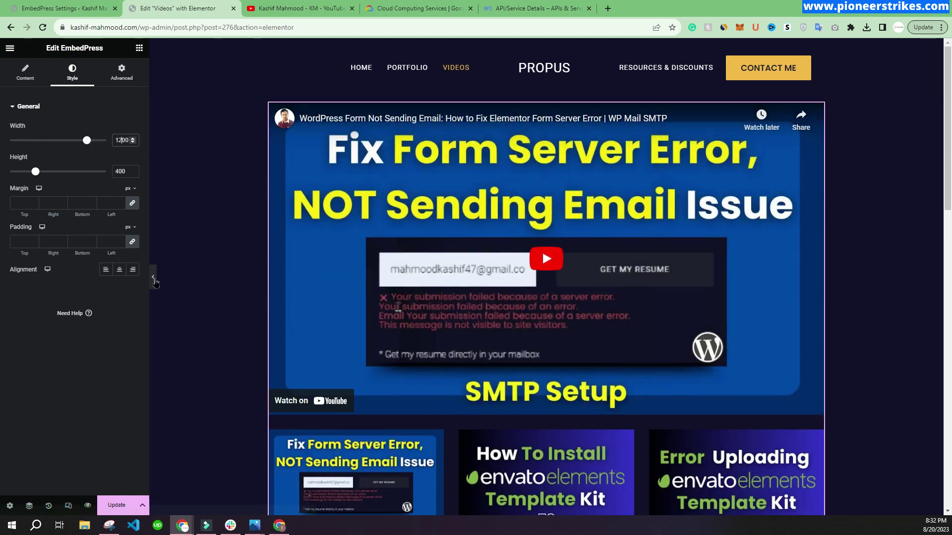
key(ctrl+p)
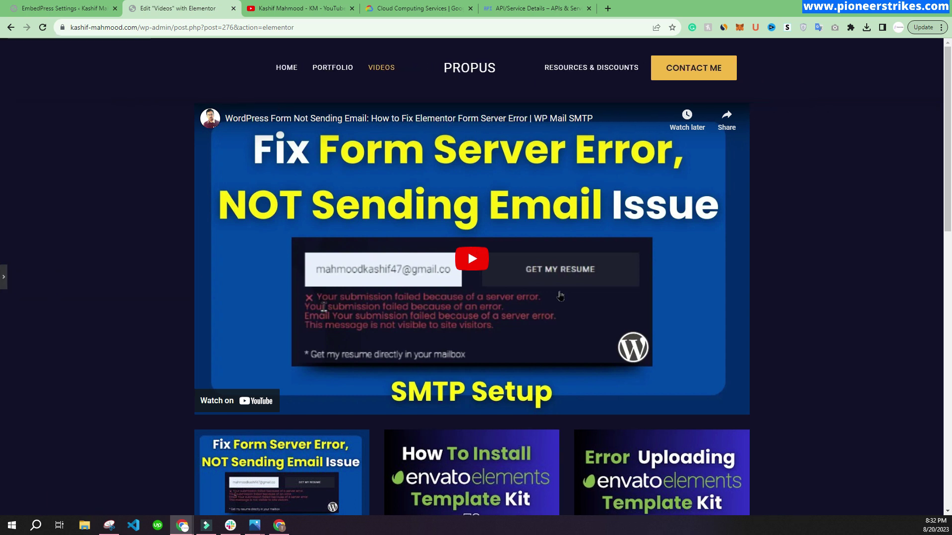
scroll(563, 296, down, 6)
scroll(473, 296, up, 6)
click(4, 282)
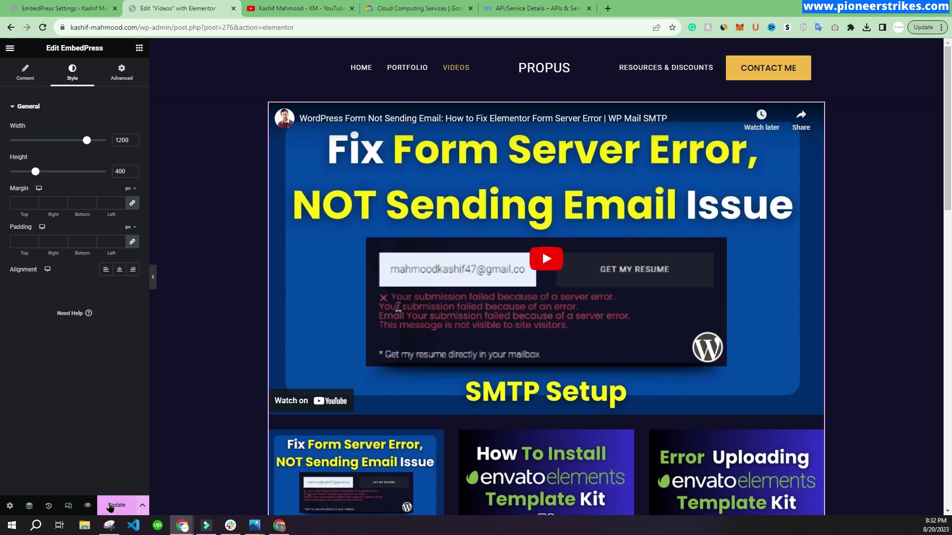
View the published Videos page in a new tab and scroll its YouTube channel gallery
click(10, 48)
click(30, 202)
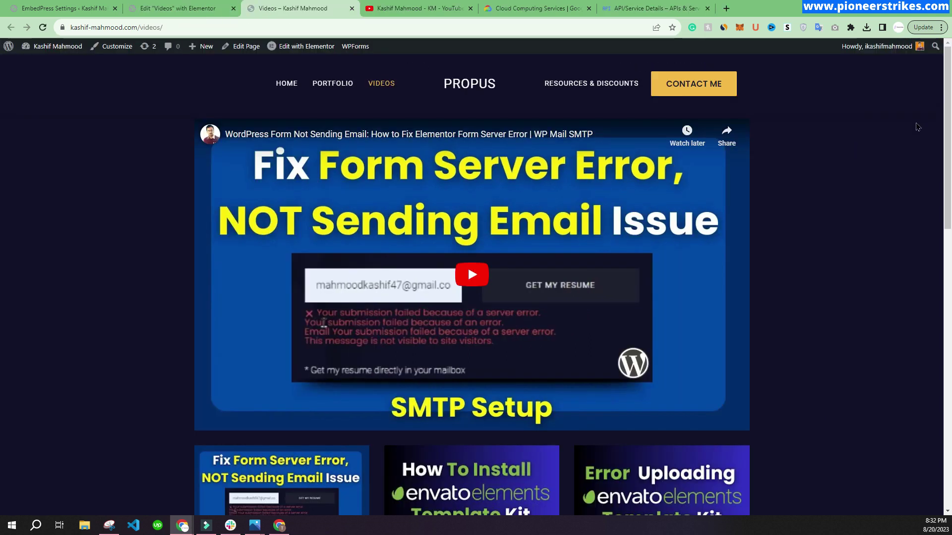
mouse_move(947, 150)
mouse_down()
mouse_move(947, 350)
mouse_move(947, 150)
mouse_up()
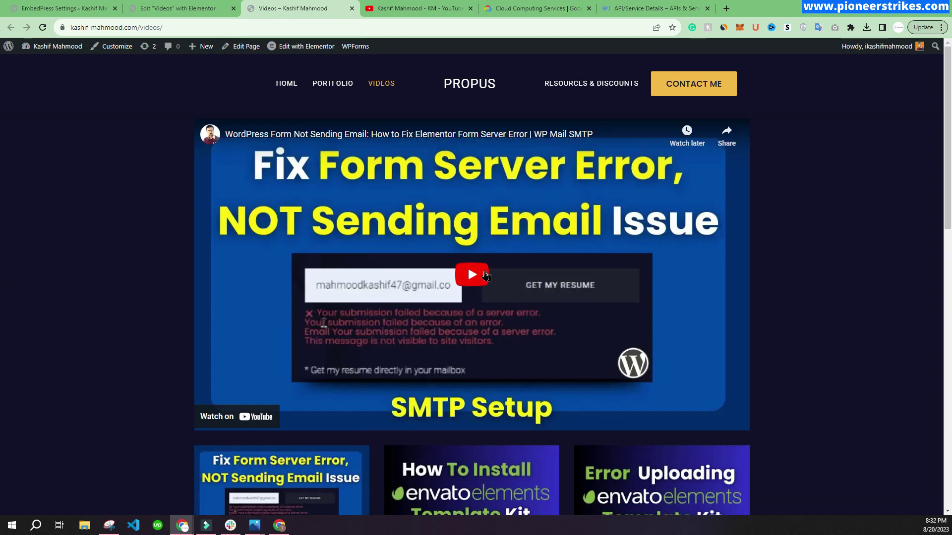